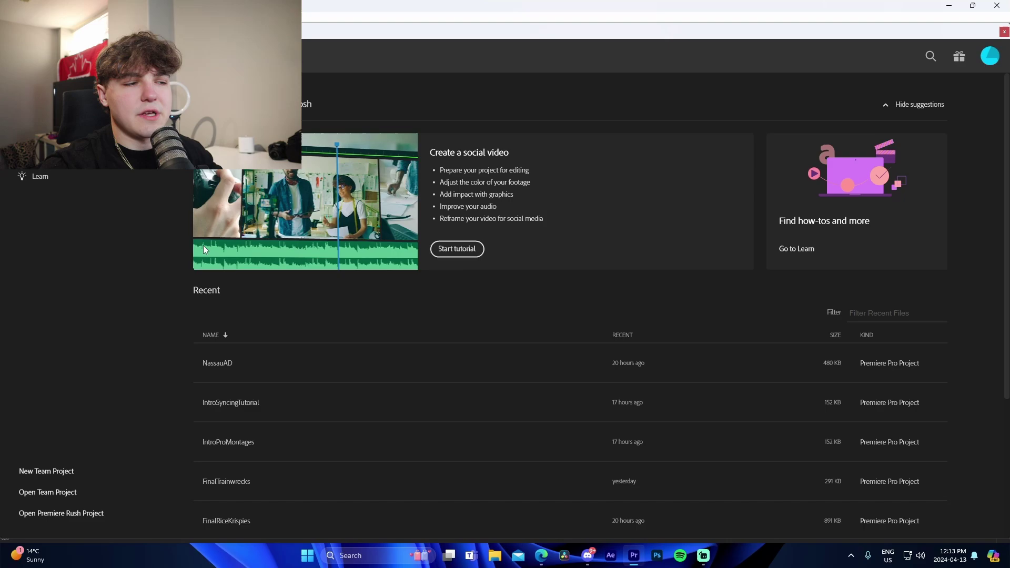
- Open the recent FinalTrainwrecks project and delete the Nested Sequence clip on V8
{"action": "left_click", "coordinate": [13, 32]}
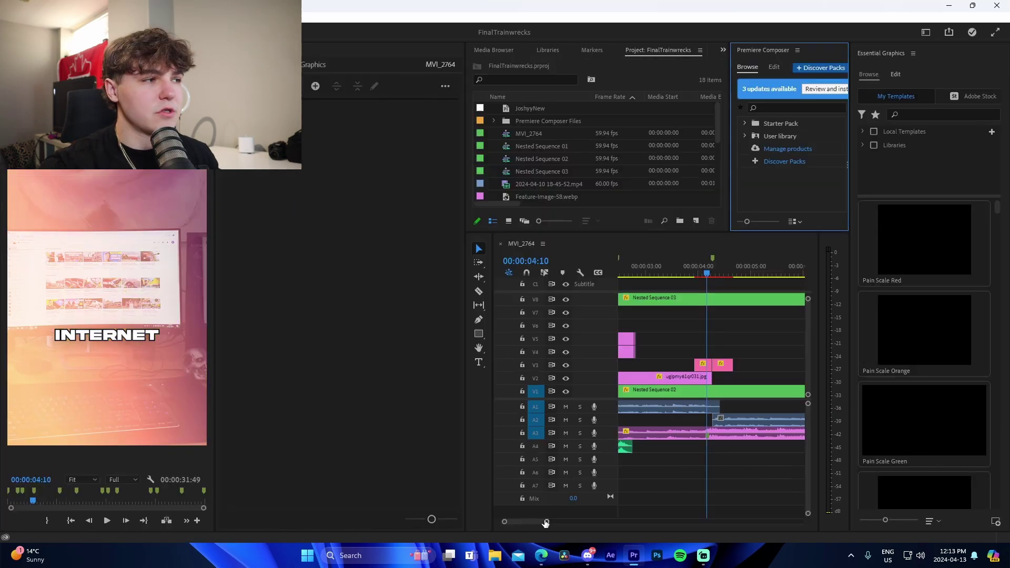
{"action": "left_click_drag", "start_coordinate": [545, 521], "coordinate": [615, 517]}
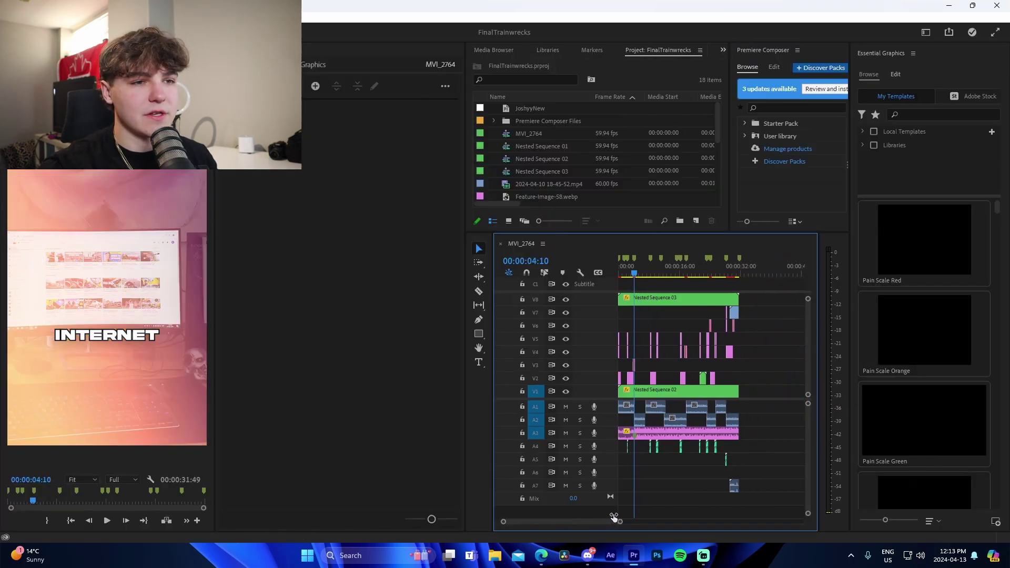
{"action": "key", "text": "Delete"}
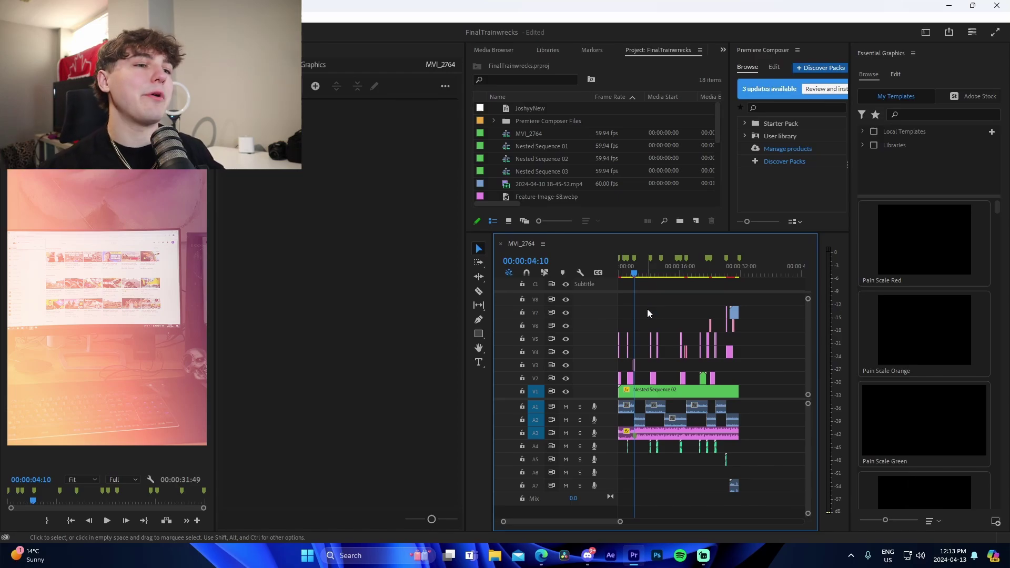
- Scrub through the full 31-second MVI_2764 edit, ending back at the opening seconds
{"action": "key", "text": "Home"}
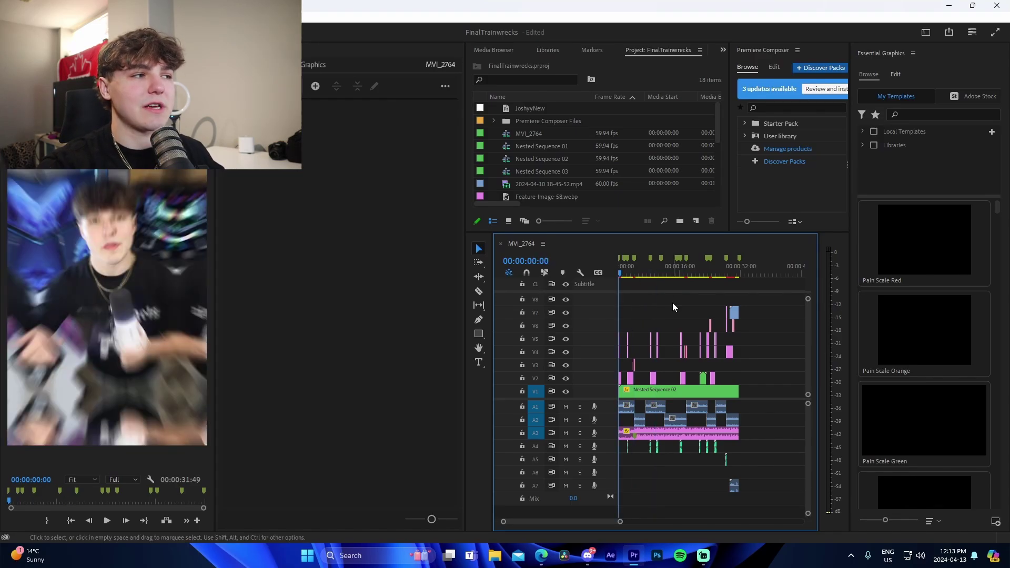
{"action": "left_click_drag", "start_coordinate": [620, 522], "coordinate": [609, 518]}
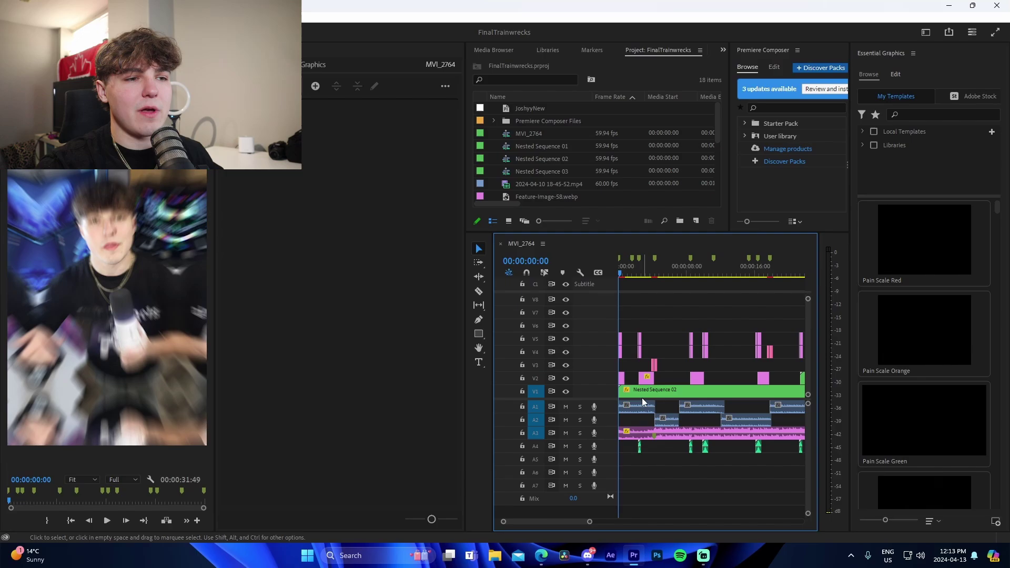
{"action": "left_click_drag", "start_coordinate": [621, 268], "coordinate": [652, 279]}
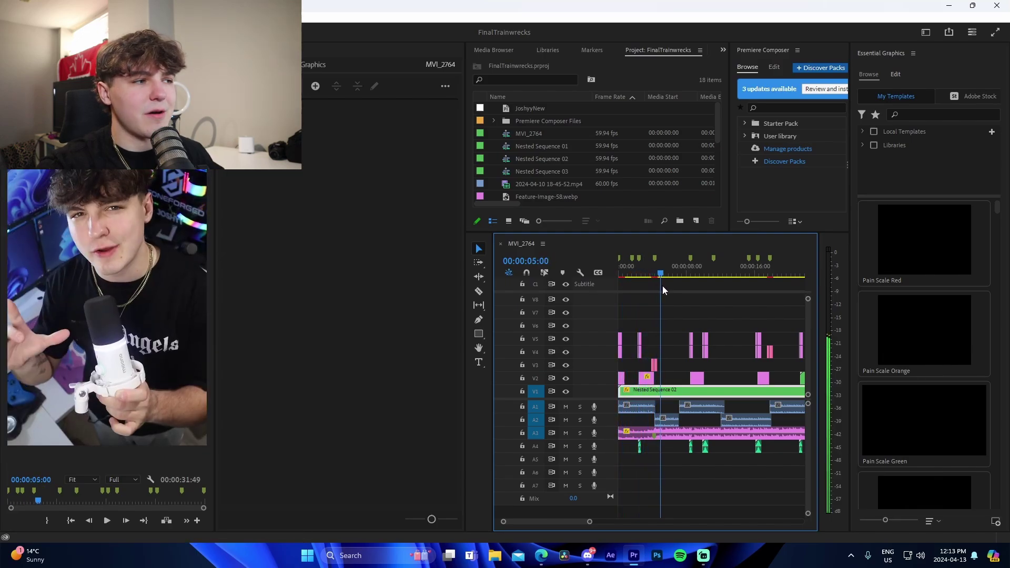
{"action": "left_click_drag", "start_coordinate": [652, 278], "coordinate": [732, 304]}
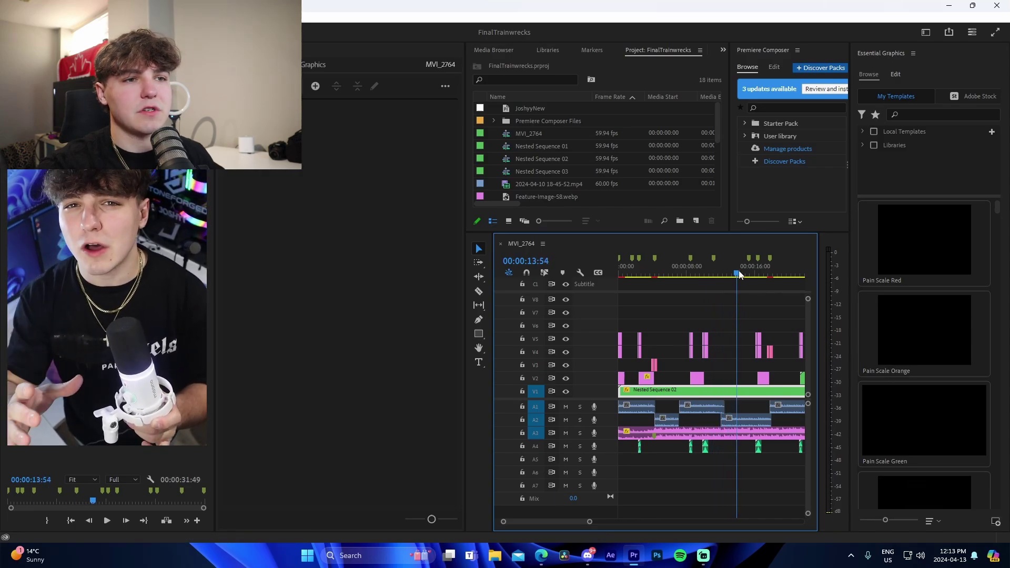
{"action": "left_click_drag", "start_coordinate": [733, 307], "coordinate": [765, 280]}
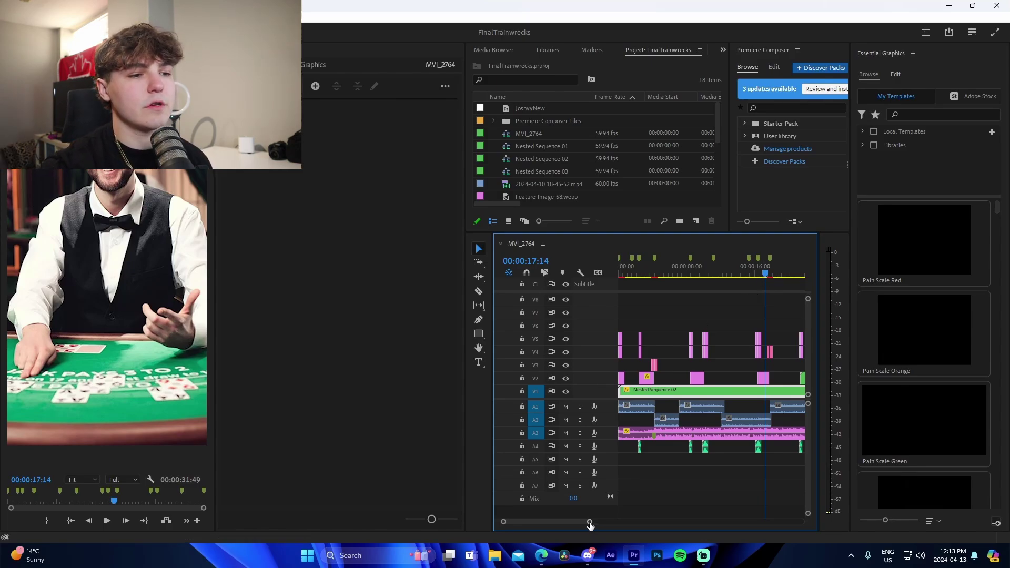
{"action": "left_click_drag", "start_coordinate": [589, 523], "coordinate": [607, 521]}
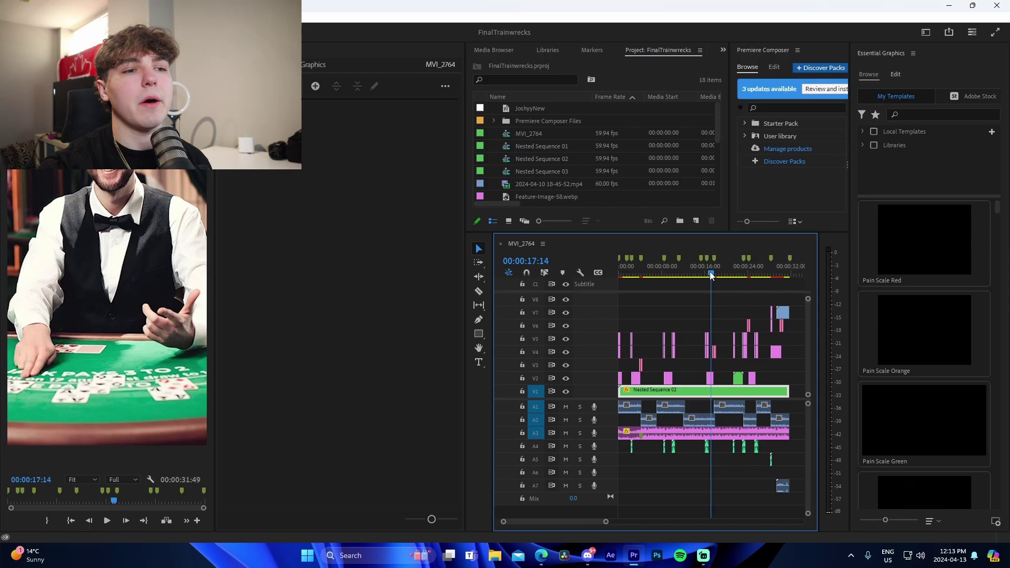
{"action": "left_click_drag", "start_coordinate": [710, 274], "coordinate": [752, 282]}
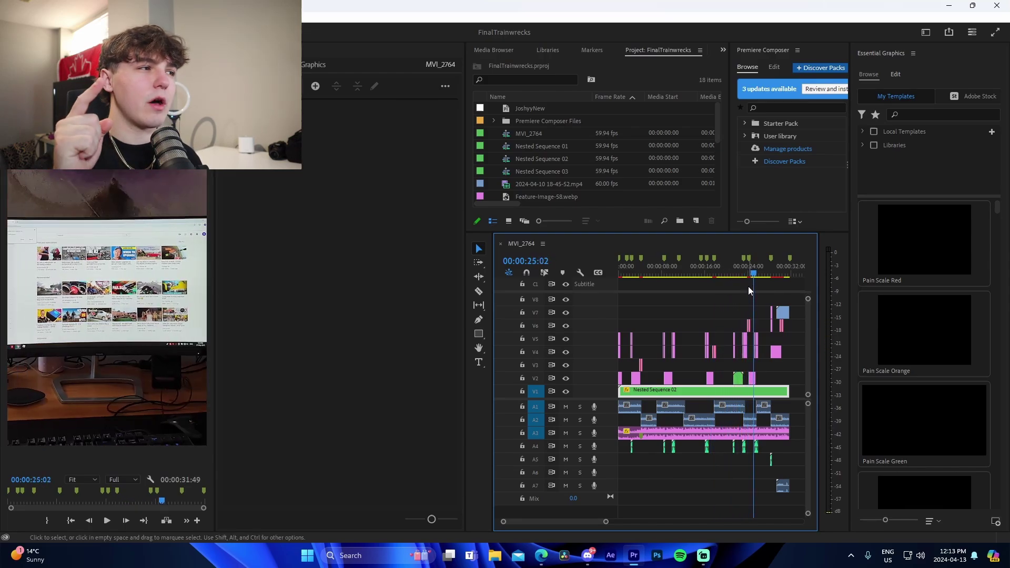
{"action": "mouse_move", "coordinate": [748, 287]}
{"action": "left_mouse_down"}
{"action": "mouse_move", "coordinate": [779, 281]}
{"action": "mouse_move", "coordinate": [586, 316]}
{"action": "left_mouse_up"}
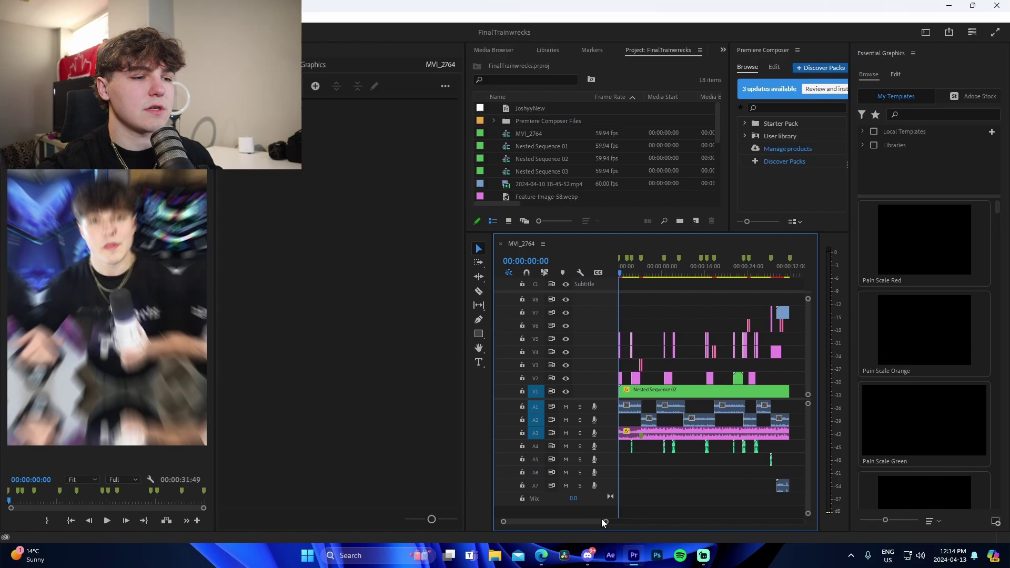
{"action": "left_click_drag", "start_coordinate": [602, 523], "coordinate": [561, 522]}
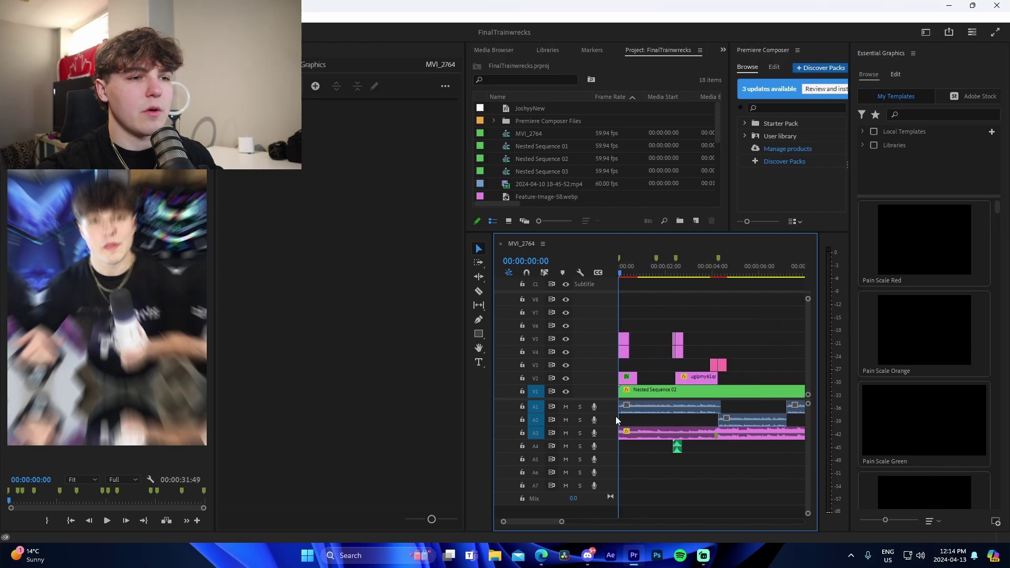
- Return to the sequence start and switch to the Text-Based Editing workspace
{"action": "left_click", "coordinate": [676, 268]}
{"action": "left_click_drag", "start_coordinate": [674, 266], "coordinate": [677, 268]}
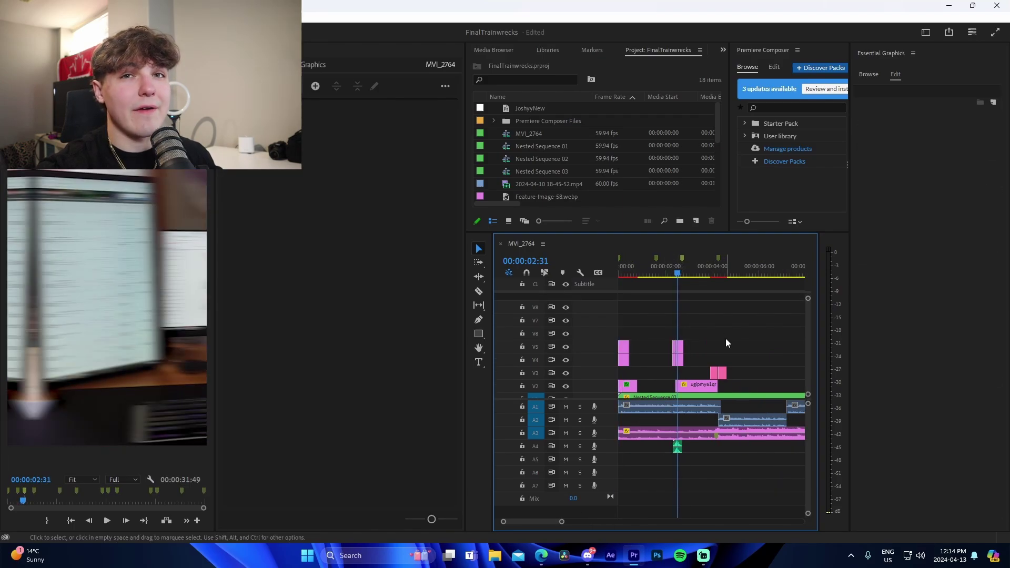
{"action": "key", "text": "Home"}
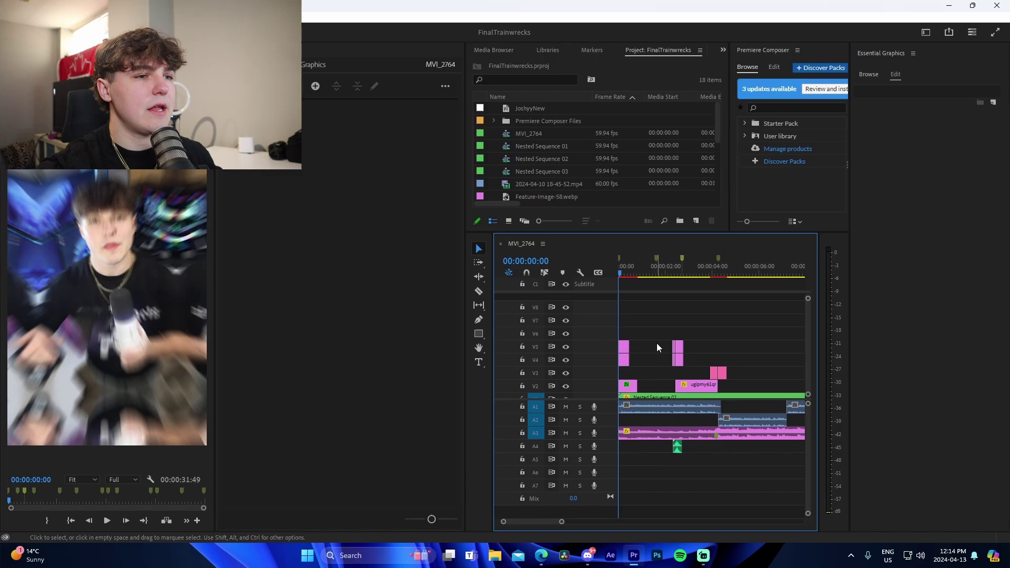
{"action": "left_click_drag", "start_coordinate": [559, 526], "coordinate": [597, 525]}
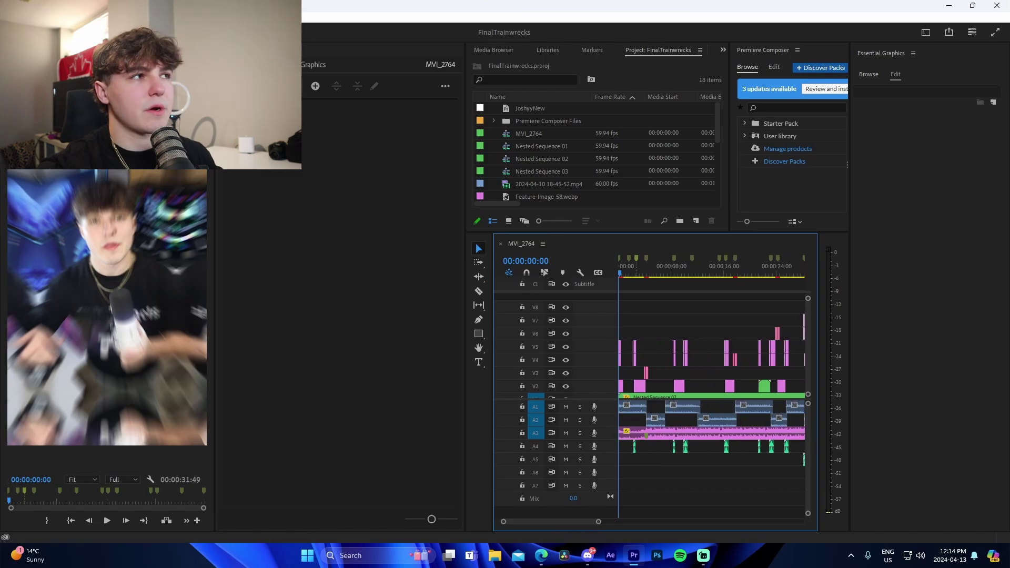
{"action": "left_click", "coordinate": [213, 12]}
{"action": "mouse_move", "coordinate": [260, 29]}
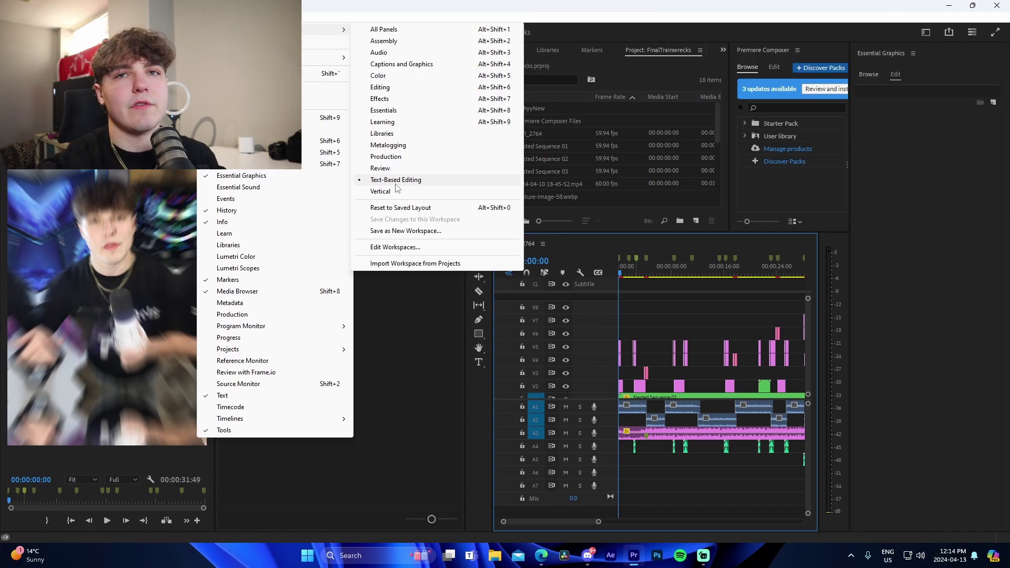
{"action": "left_click", "coordinate": [383, 207]}
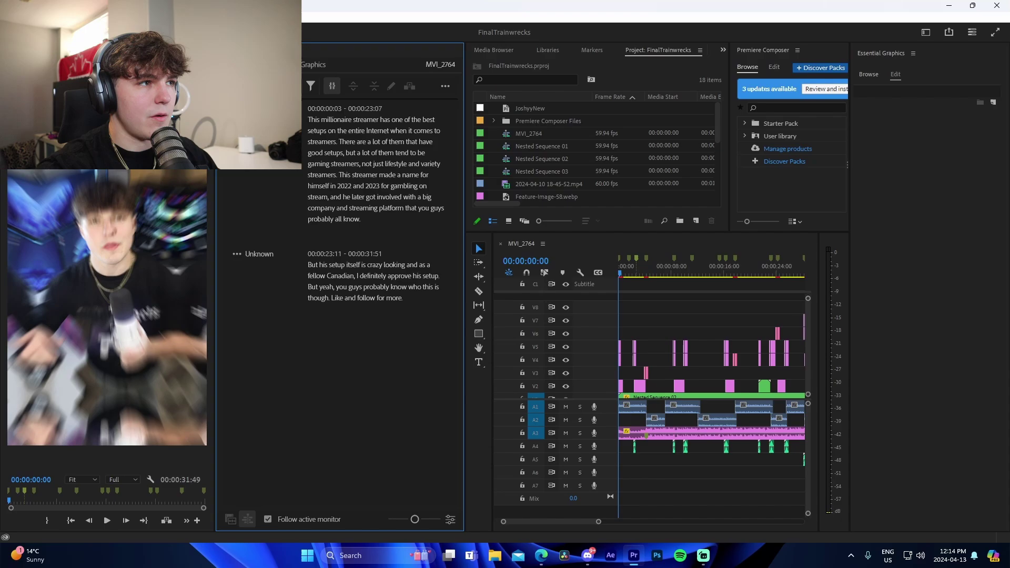
{"action": "left_click", "coordinate": [445, 86]}
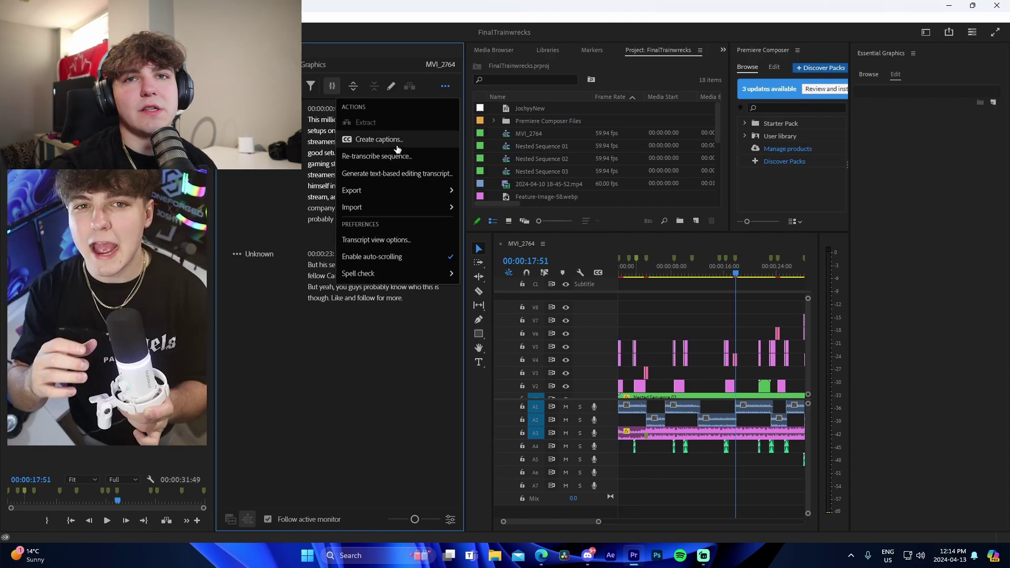
{"action": "left_click", "coordinate": [385, 140]}
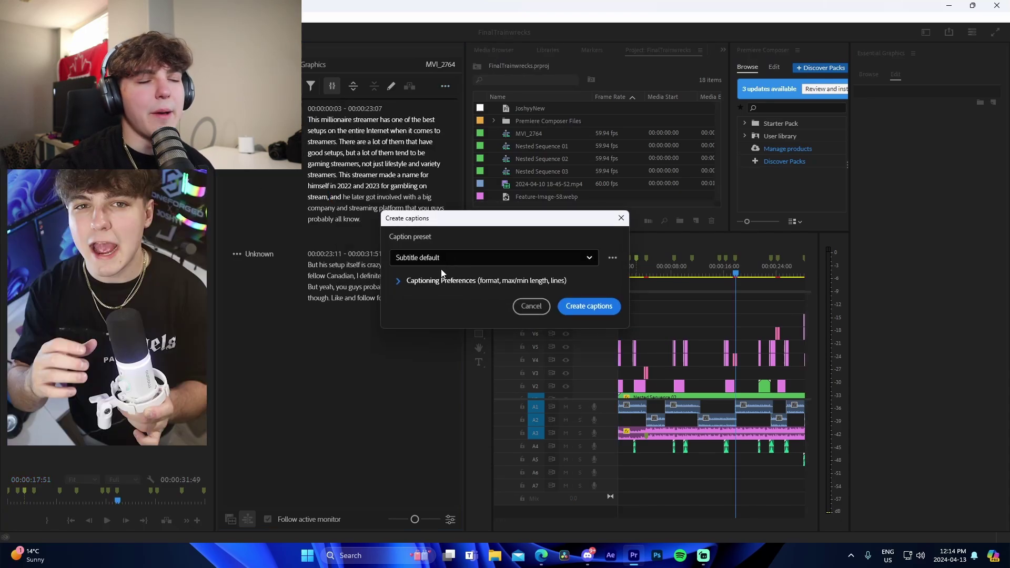
{"action": "left_click", "coordinate": [431, 282]}
{"action": "left_click", "coordinate": [424, 380]}
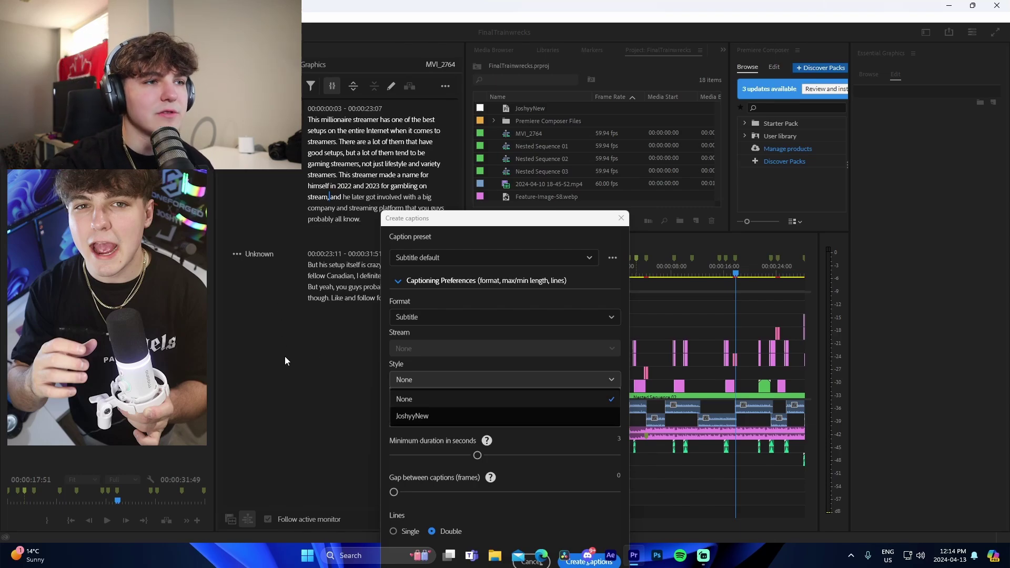
{"action": "left_click", "coordinate": [621, 223]}
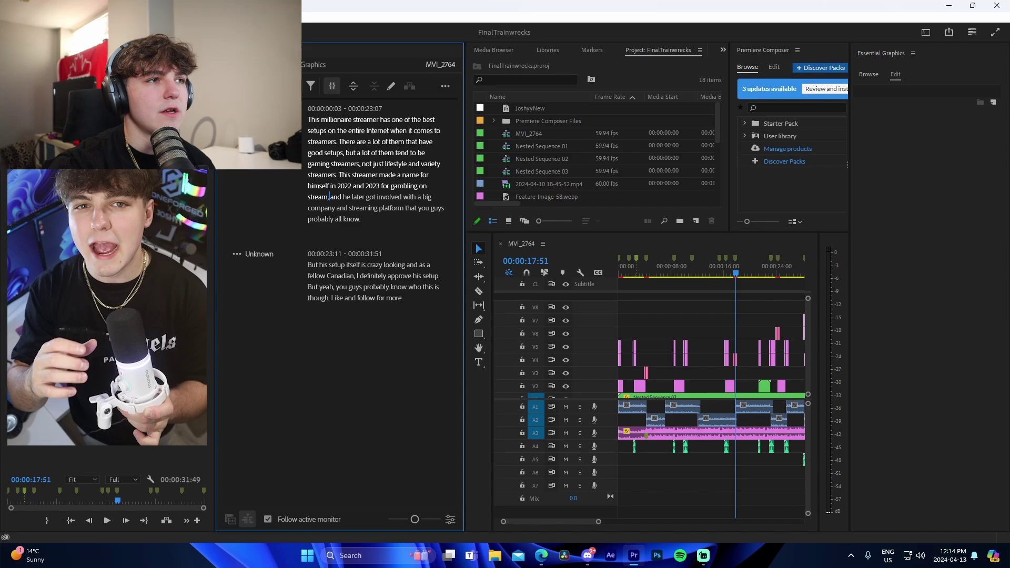
{"action": "left_click", "coordinate": [446, 86]}
{"action": "left_click", "coordinate": [371, 137]}
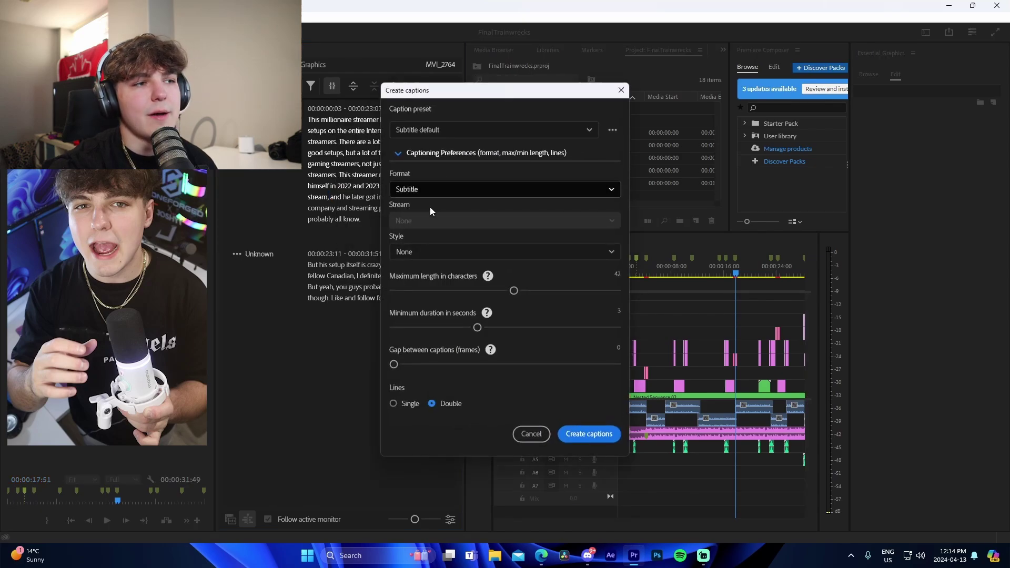
{"action": "left_click", "coordinate": [403, 251]}
{"action": "left_click", "coordinate": [410, 251]}
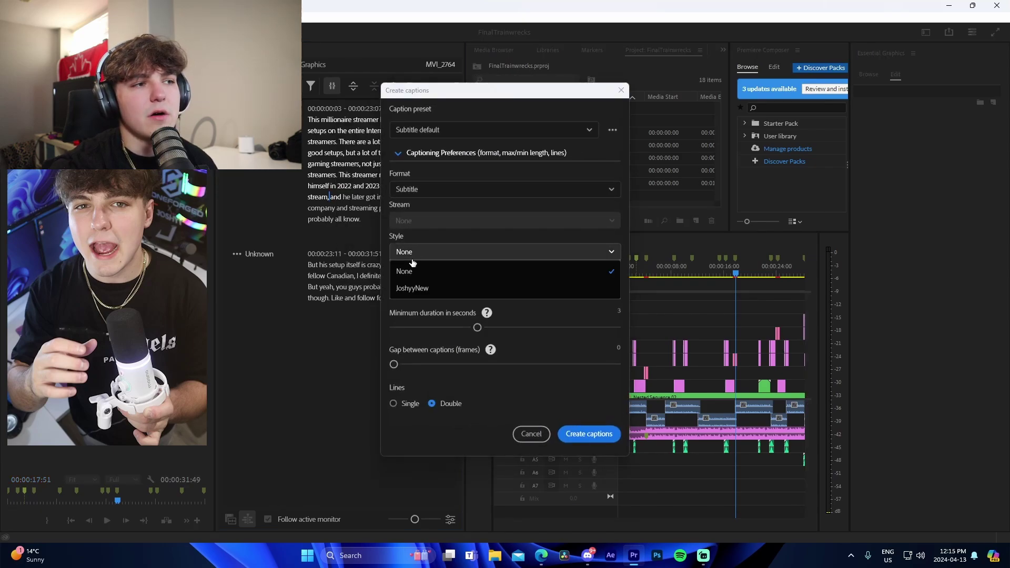
{"action": "left_click", "coordinate": [412, 288]}
{"action": "left_click", "coordinate": [620, 90]}
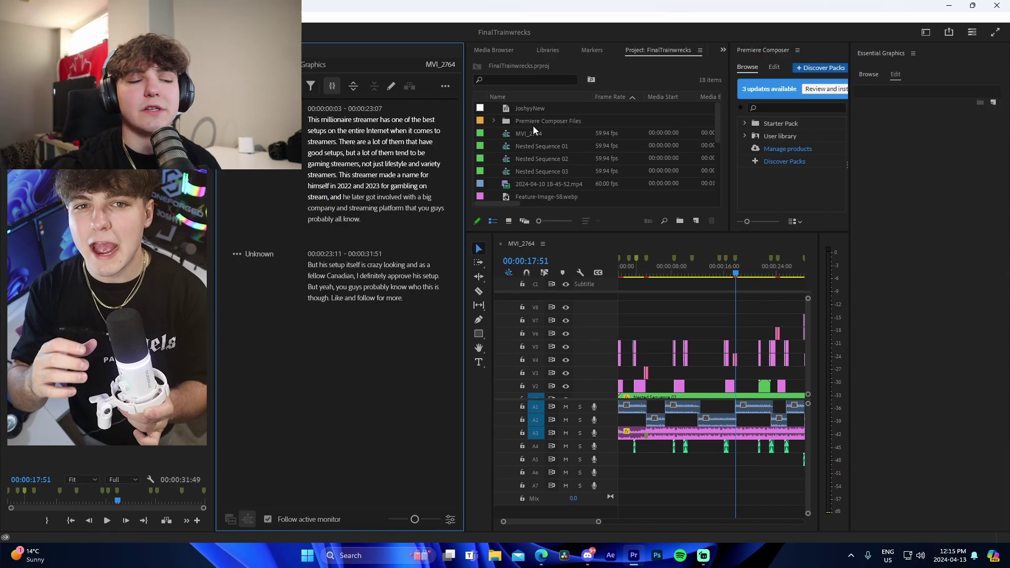
{"action": "left_click", "coordinate": [518, 556]}
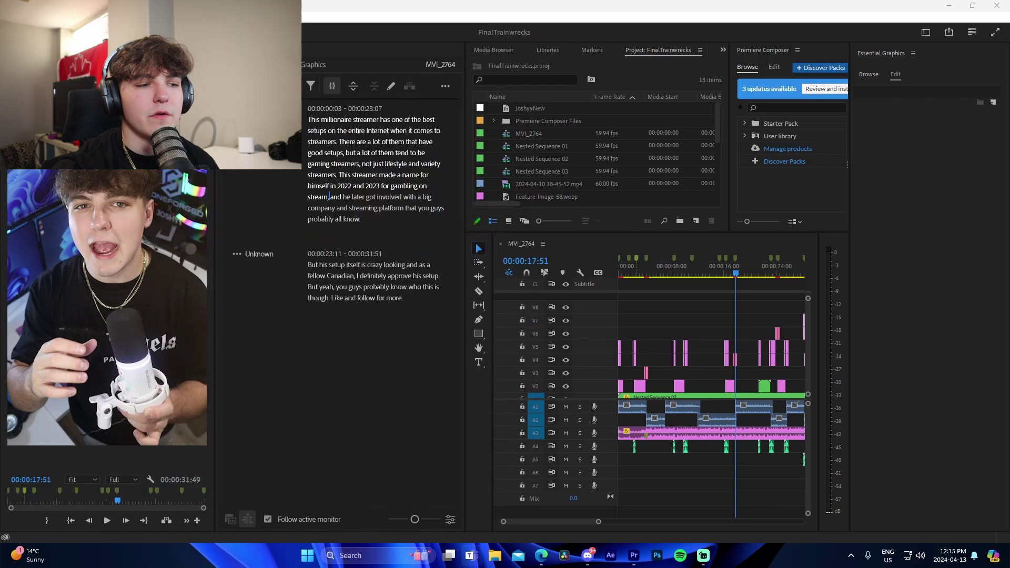
{"action": "key", "text": "super+e"}
{"action": "scroll", "coordinate": [216, 460], "scroll_direction": "down", "scroll_amount": 3}
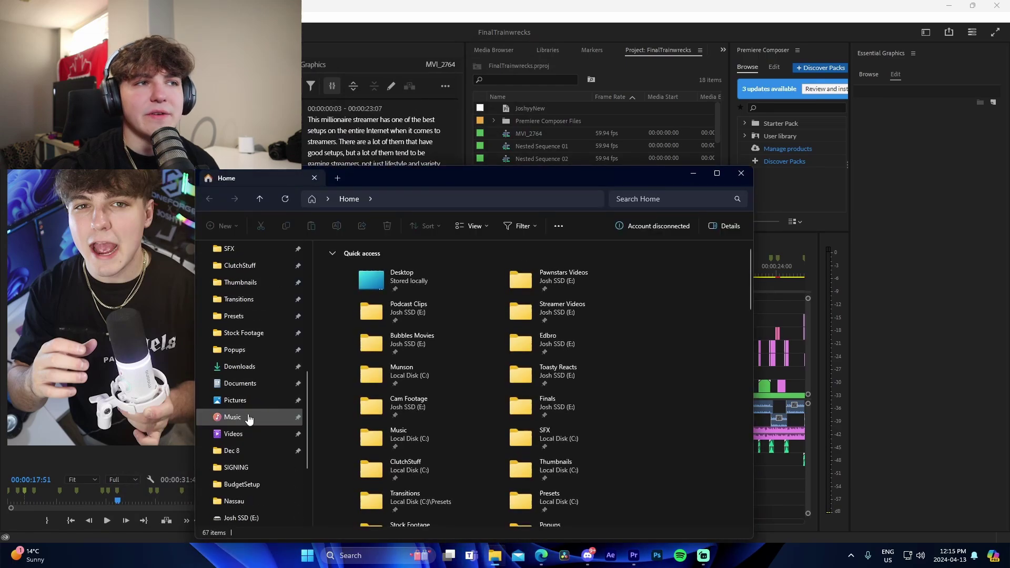
{"action": "left_click", "coordinate": [741, 173]}
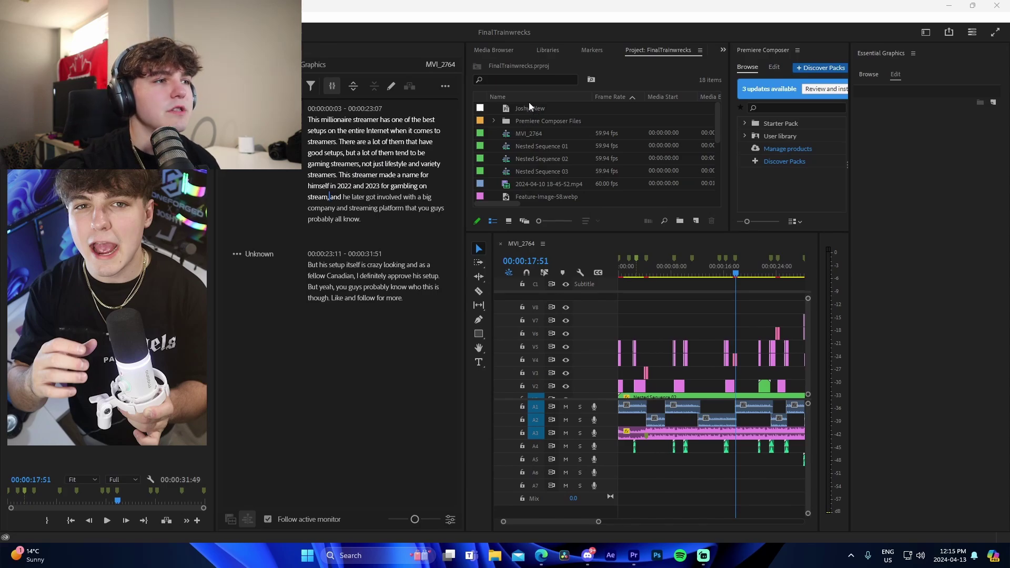
- Create single-line captions from the transcript in the JoshyyNew style
{"action": "left_click", "coordinate": [525, 103]}
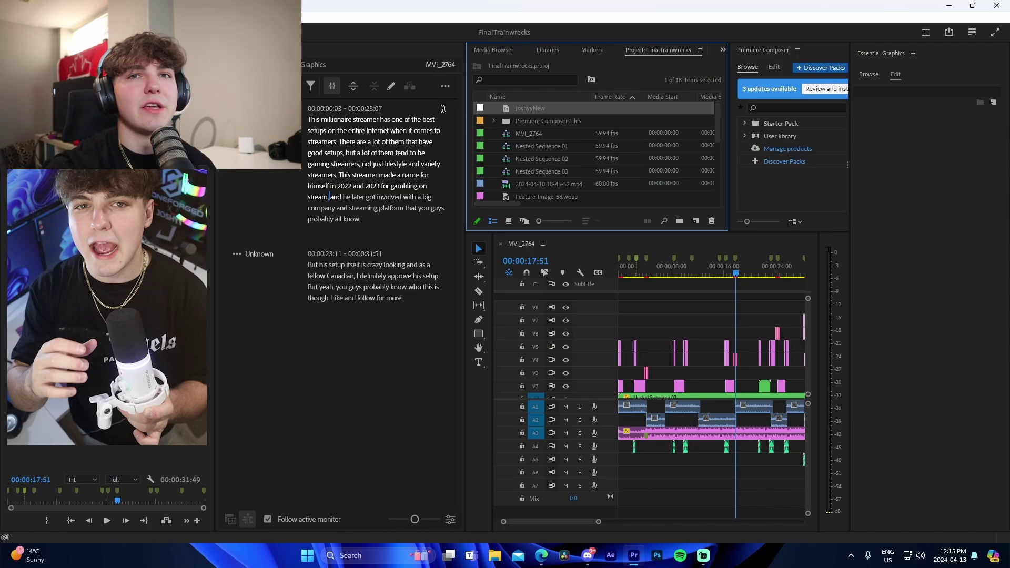
{"action": "left_click", "coordinate": [446, 87]}
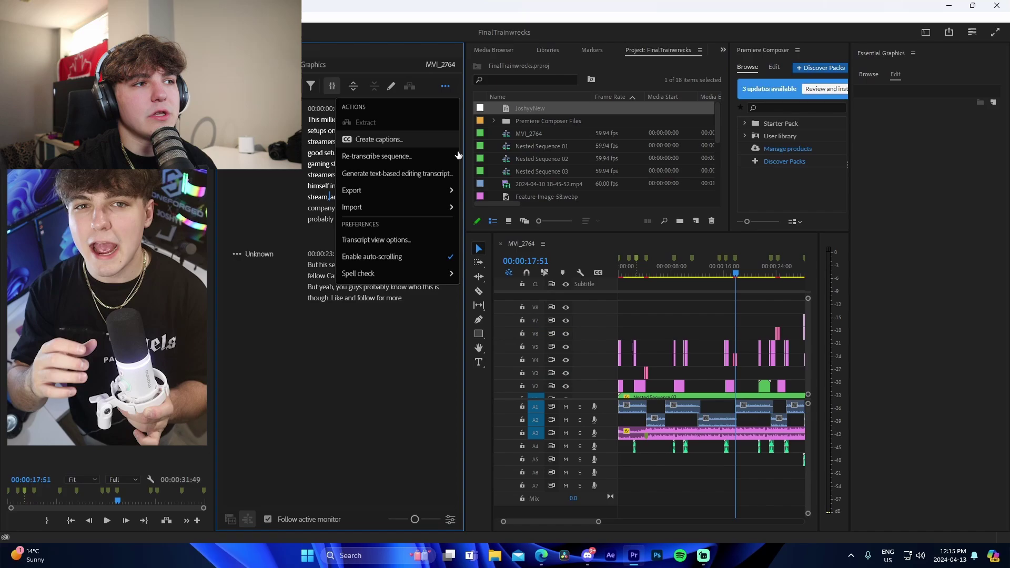
{"action": "left_click", "coordinate": [358, 139]}
{"action": "left_click", "coordinate": [462, 259]}
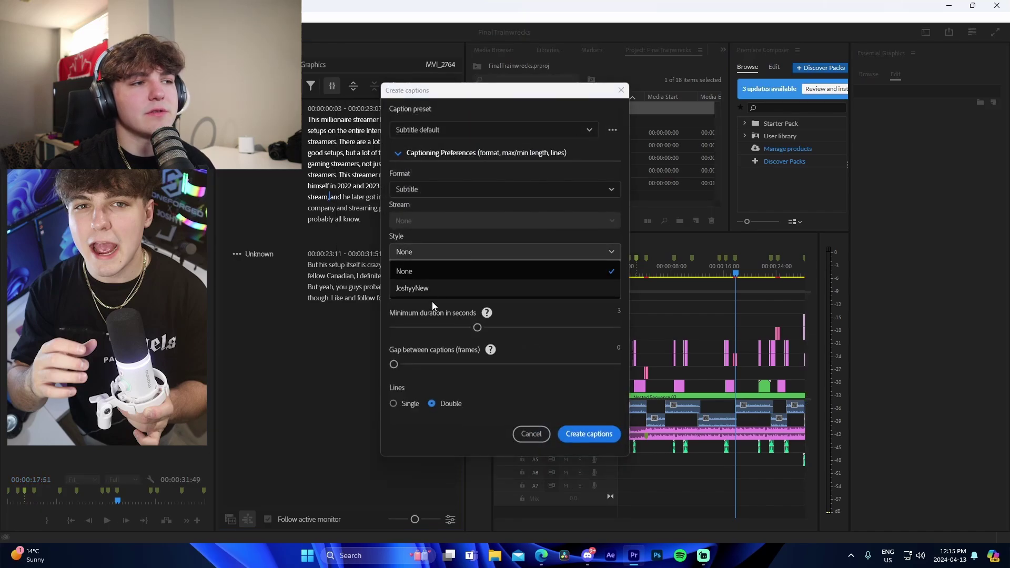
{"action": "left_click", "coordinate": [511, 289]}
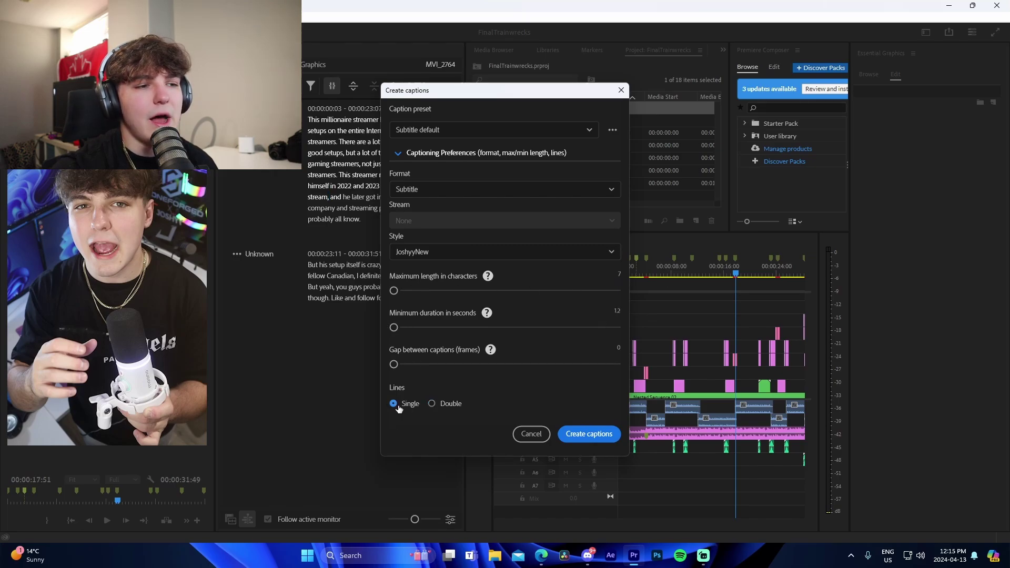
{"action": "left_click", "coordinate": [588, 434]}
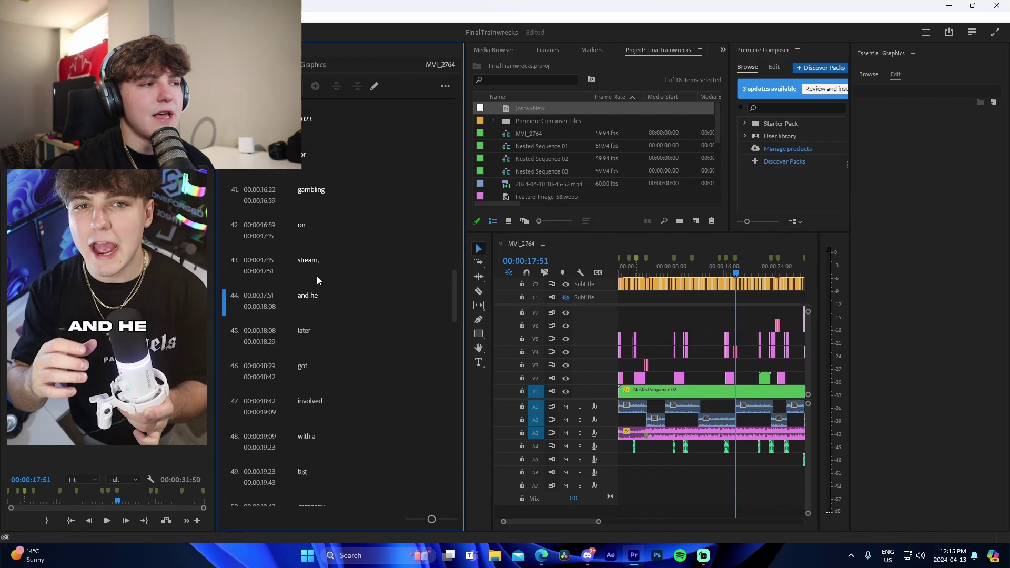
- Fit the new caption track in the timeline view and save the project
{"action": "left_click", "coordinate": [678, 301]}
{"action": "key", "text": "Home"}
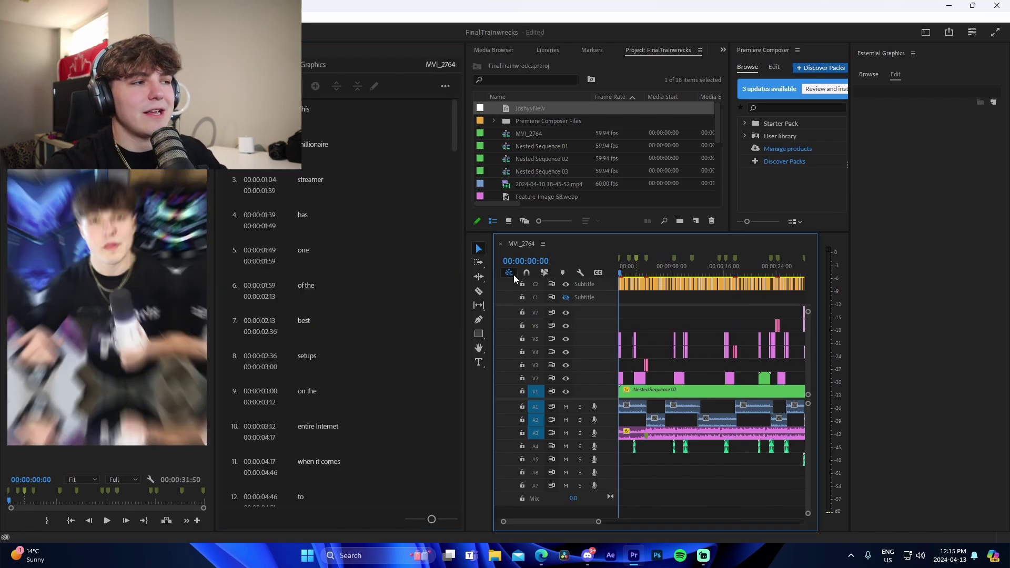
{"action": "left_click_drag", "start_coordinate": [599, 519], "coordinate": [572, 511]}
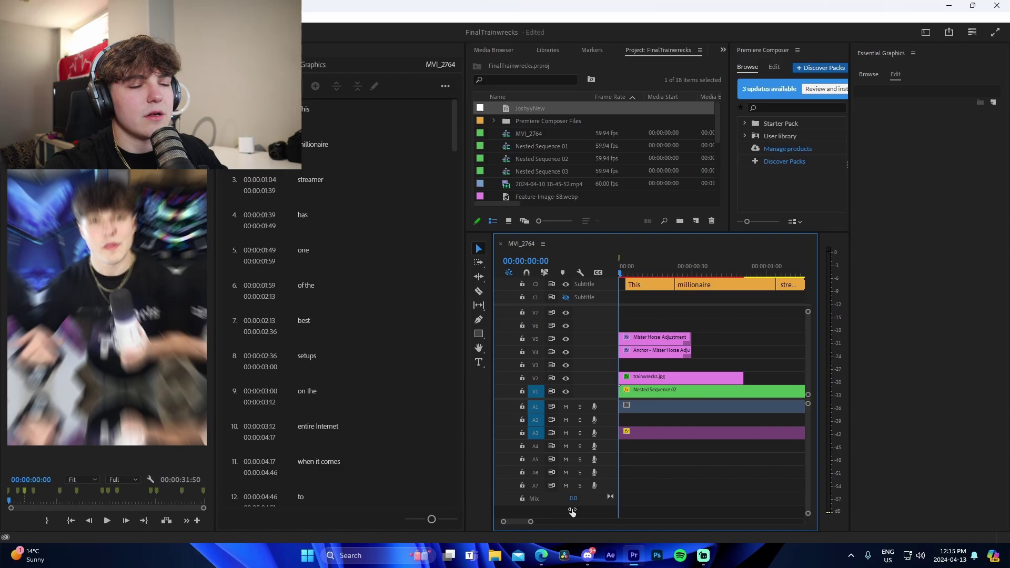
{"action": "key", "text": "backslash"}
{"action": "mouse_move", "coordinate": [631, 272]}
{"action": "left_mouse_down"}
{"action": "mouse_move", "coordinate": [714, 275]}
{"action": "mouse_move", "coordinate": [619, 273]}
{"action": "left_mouse_up"}
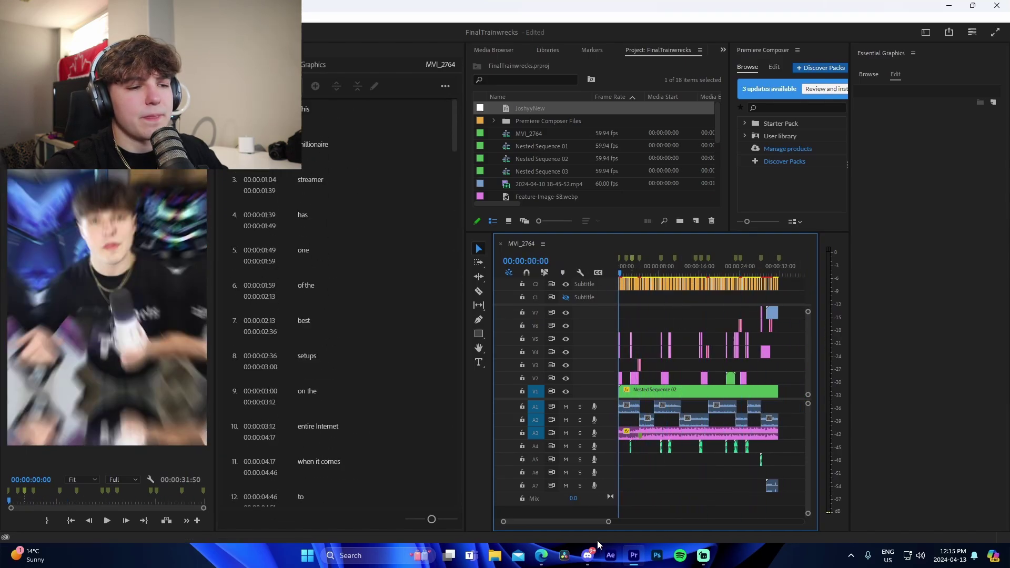
{"action": "left_click_drag", "start_coordinate": [609, 523], "coordinate": [524, 522]}
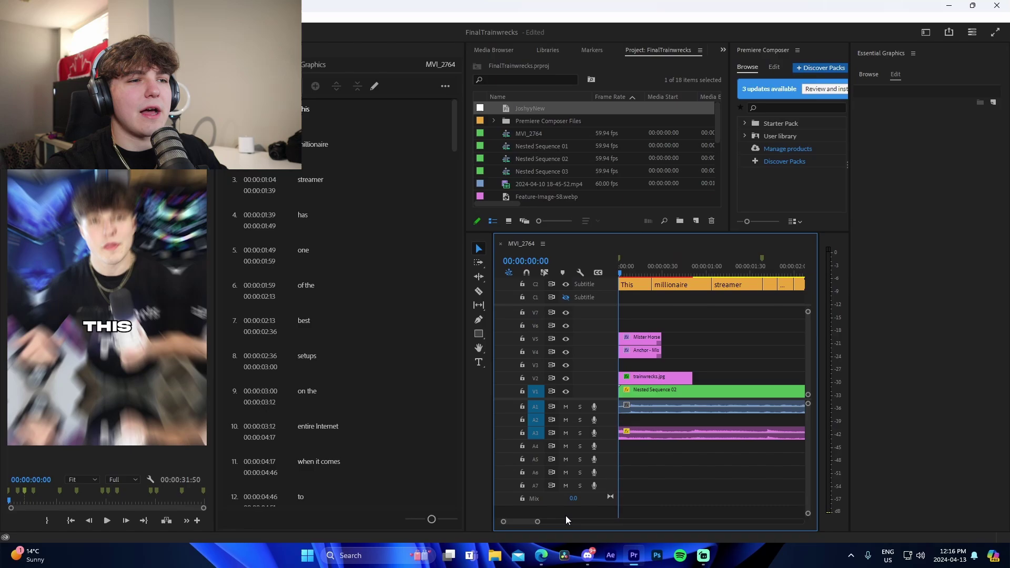
{"action": "key", "text": "ctrl+s"}
{"action": "left_click_drag", "start_coordinate": [537, 521], "coordinate": [546, 527]}
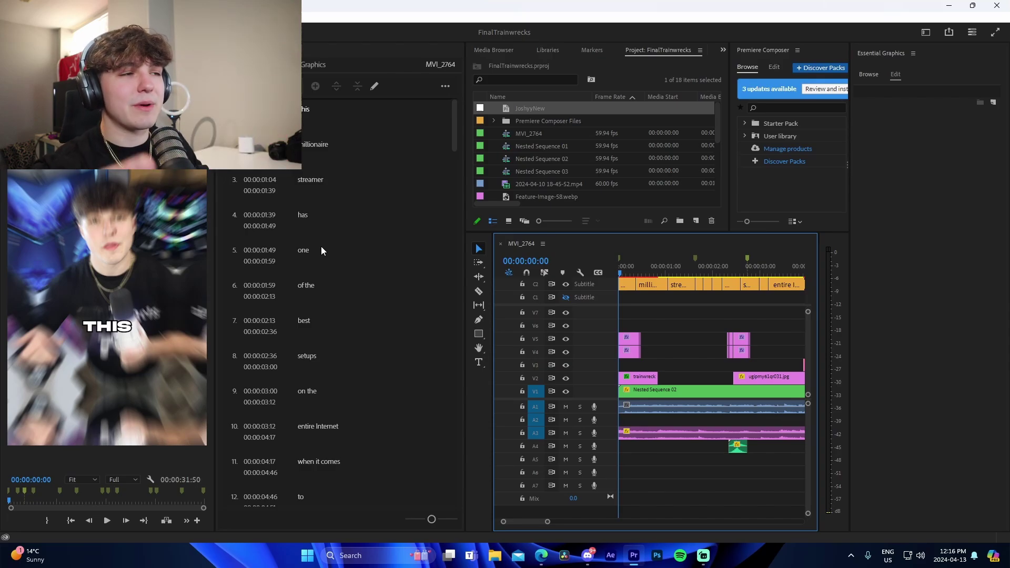
- Preview the captions from the start, inspecting a caption's style settings
{"action": "left_click", "coordinate": [329, 150]}
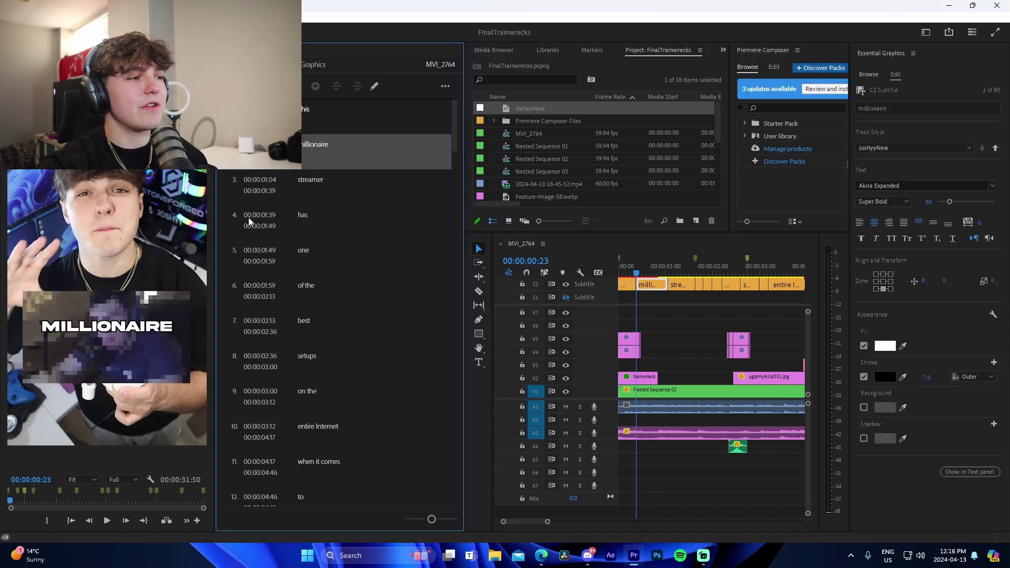
{"action": "left_click", "coordinate": [677, 319]}
{"action": "key", "text": "Home"}
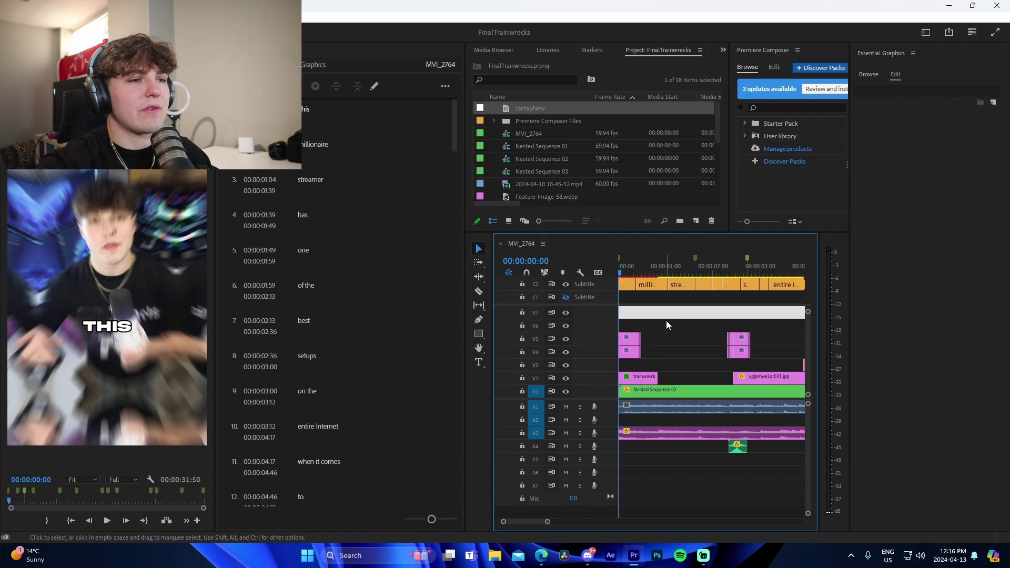
{"action": "left_click", "coordinate": [657, 310]}
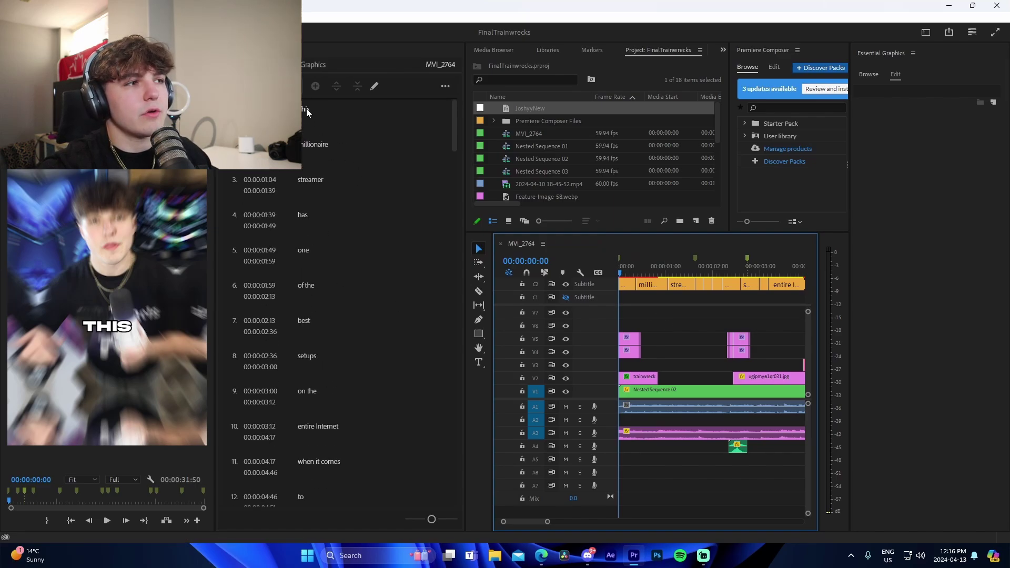
{"action": "left_click", "coordinate": [457, 130]}
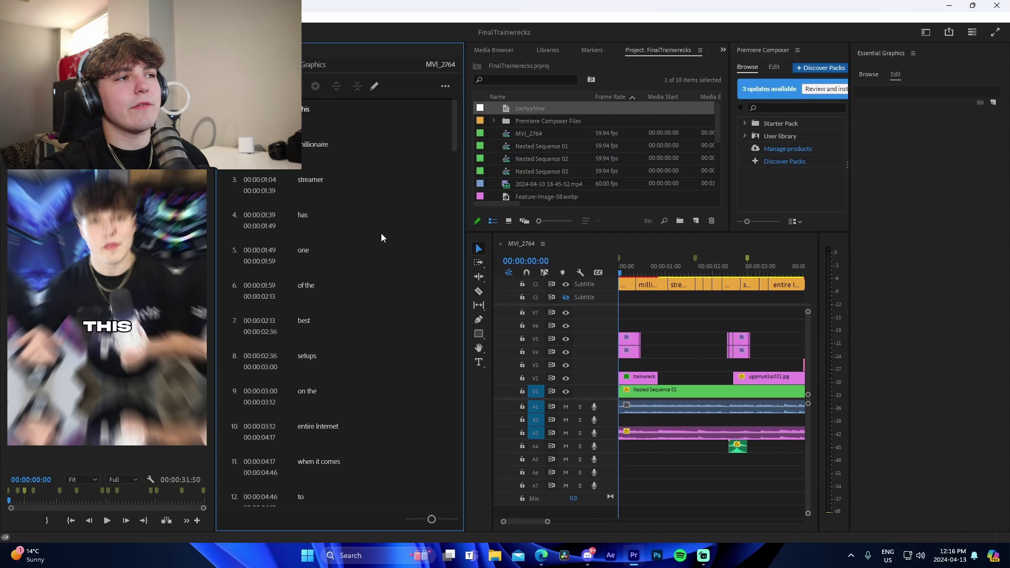
{"action": "left_click", "coordinate": [330, 143]}
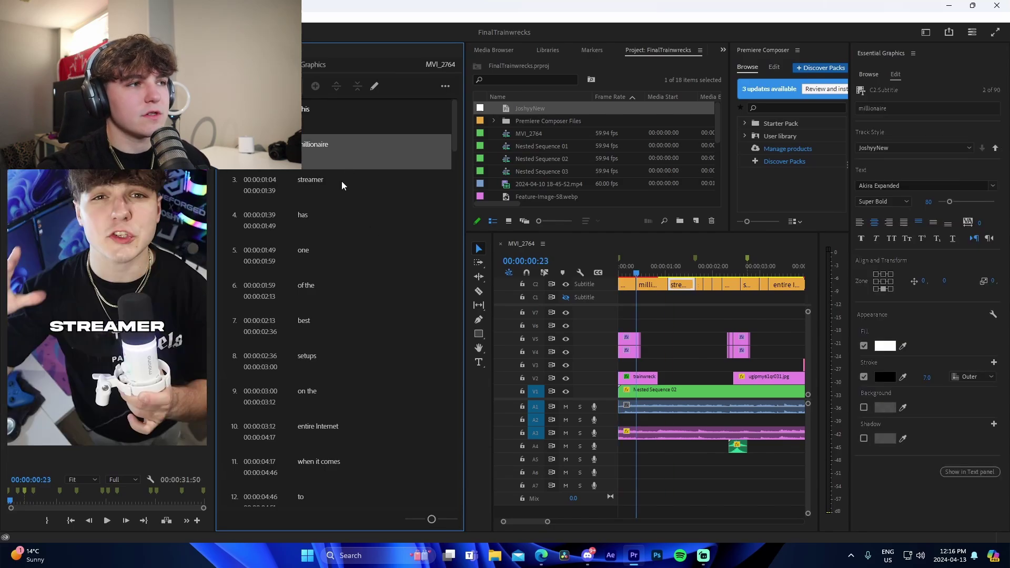
{"action": "key", "text": "space"}
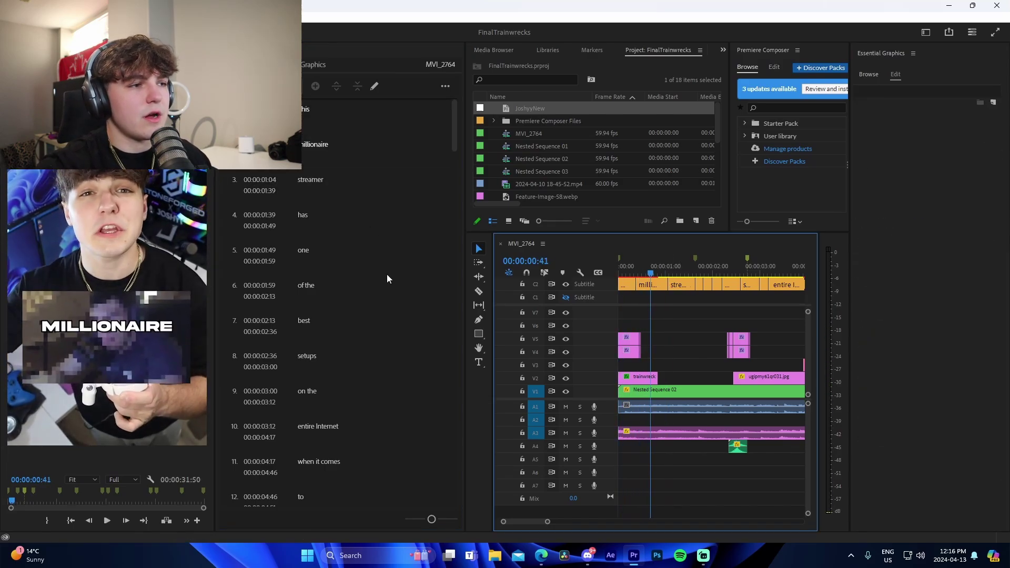
- Set the Internet caption's font size to 80 in Essential Graphics
{"action": "left_click", "coordinate": [328, 339]}
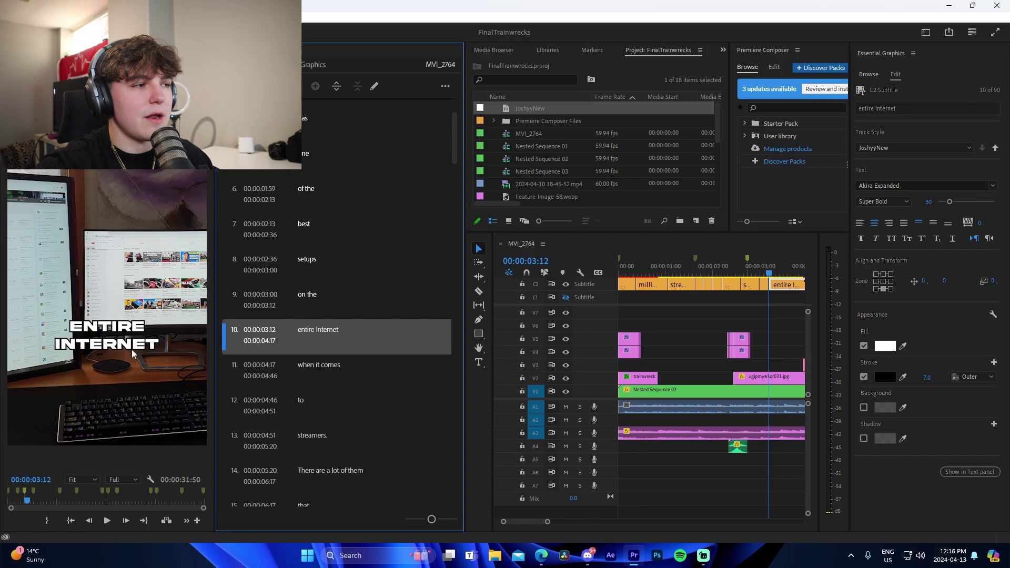
{"action": "left_click", "coordinate": [120, 347]}
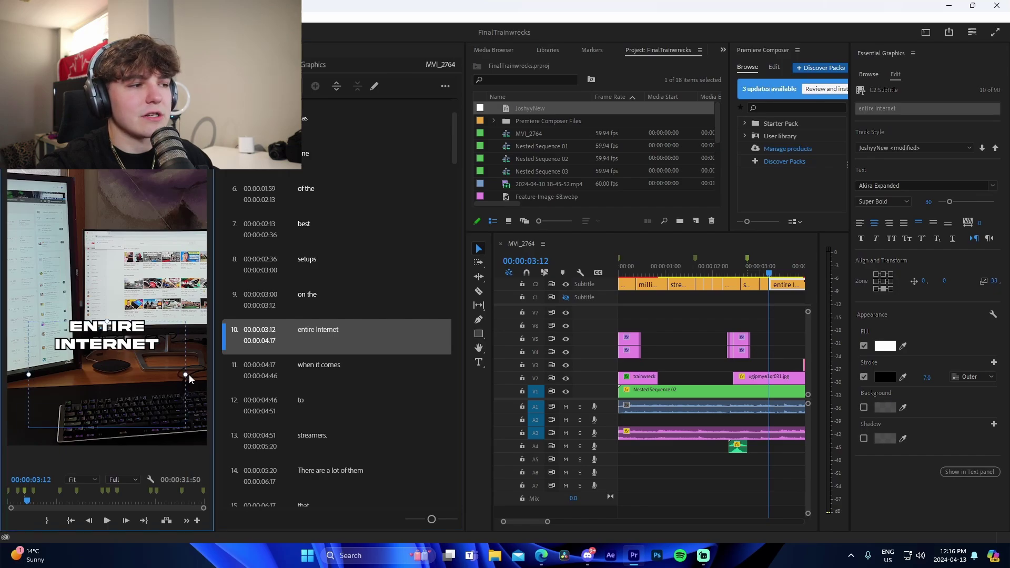
{"action": "left_click", "coordinate": [934, 205]}
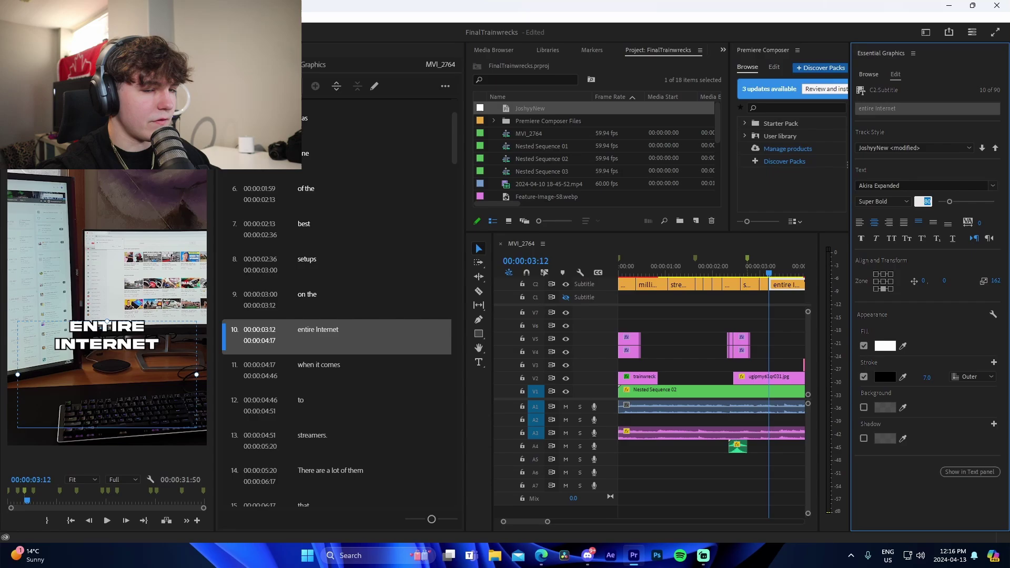
{"action": "type", "text": "80"}
{"action": "key", "text": "Return"}
- Resize the WHEN IT COMES caption box so it fits on one line
{"action": "left_click", "coordinate": [355, 379]}
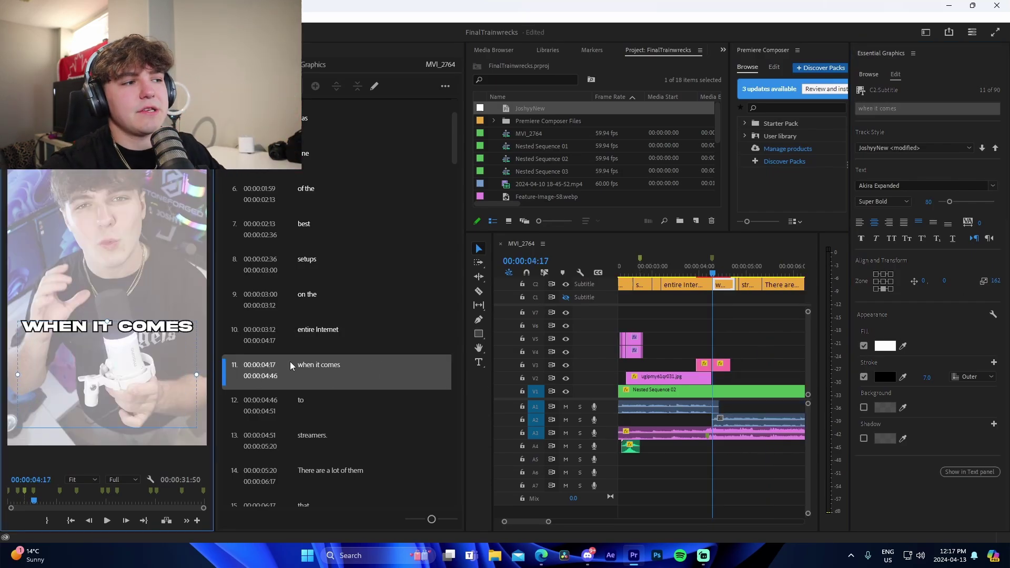
{"action": "mouse_move", "coordinate": [197, 376]}
{"action": "left_mouse_down"}
{"action": "mouse_move", "coordinate": [189, 385]}
{"action": "mouse_move", "coordinate": [197, 375]}
{"action": "left_mouse_up"}
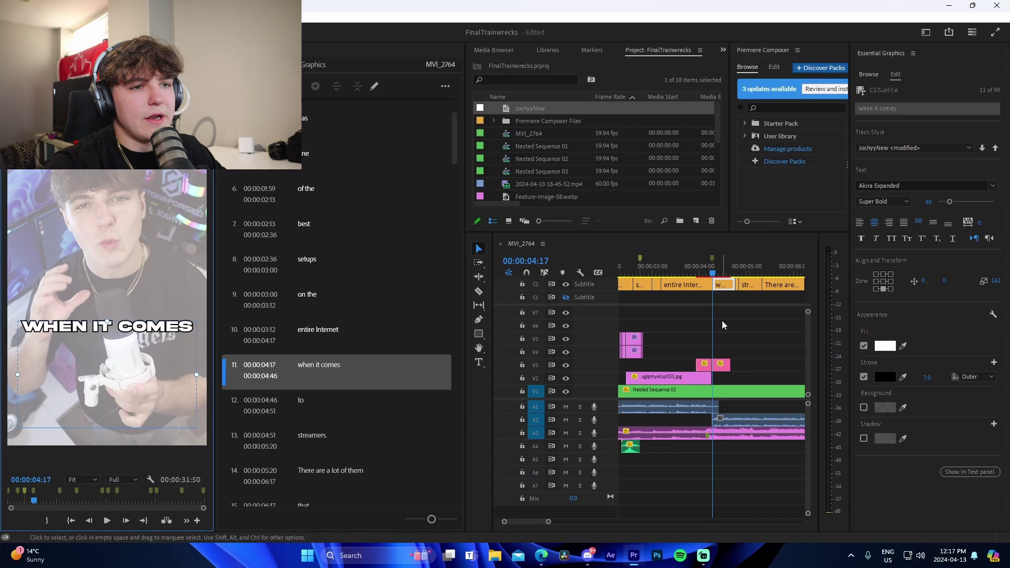
{"action": "left_click", "coordinate": [730, 272]}
{"action": "scroll", "coordinate": [379, 283], "scroll_direction": "down", "scroll_amount": 3}
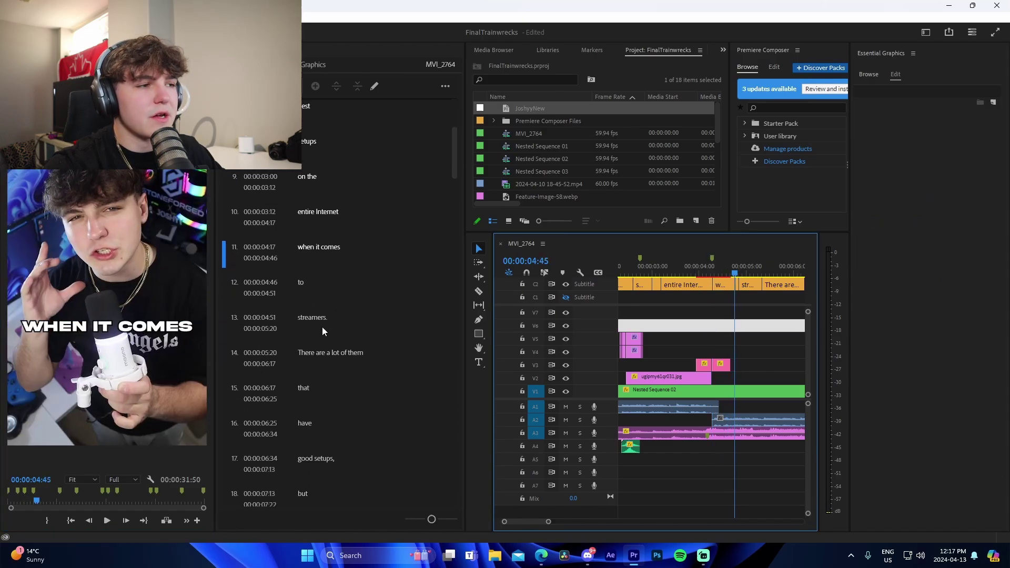
- Remove the period from the streamers caption and delete the white clip
{"action": "left_click", "coordinate": [345, 316]}
{"action": "key", "text": "BackSpace"}
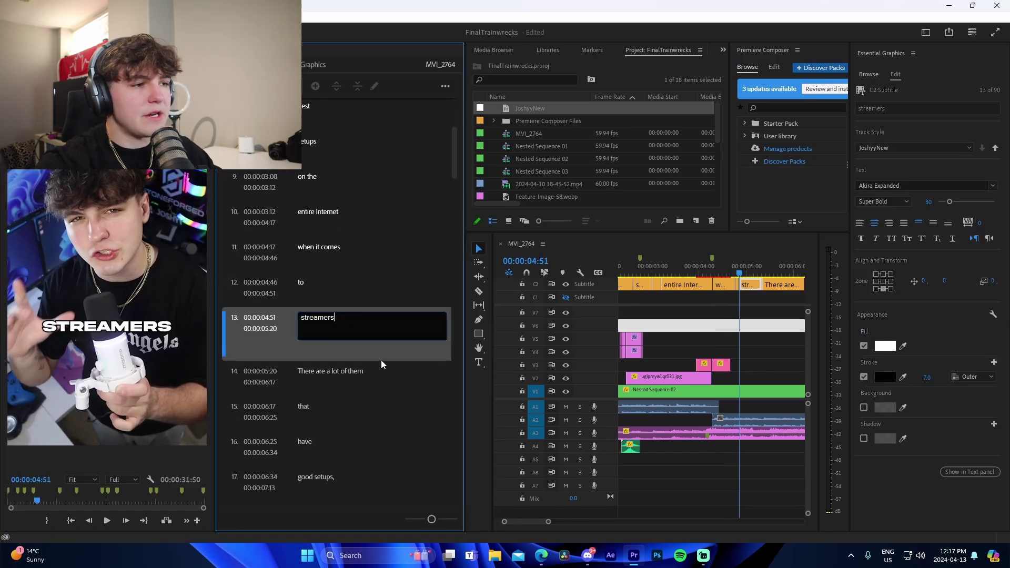
{"action": "left_click", "coordinate": [381, 359]}
{"action": "left_click", "coordinate": [732, 320]}
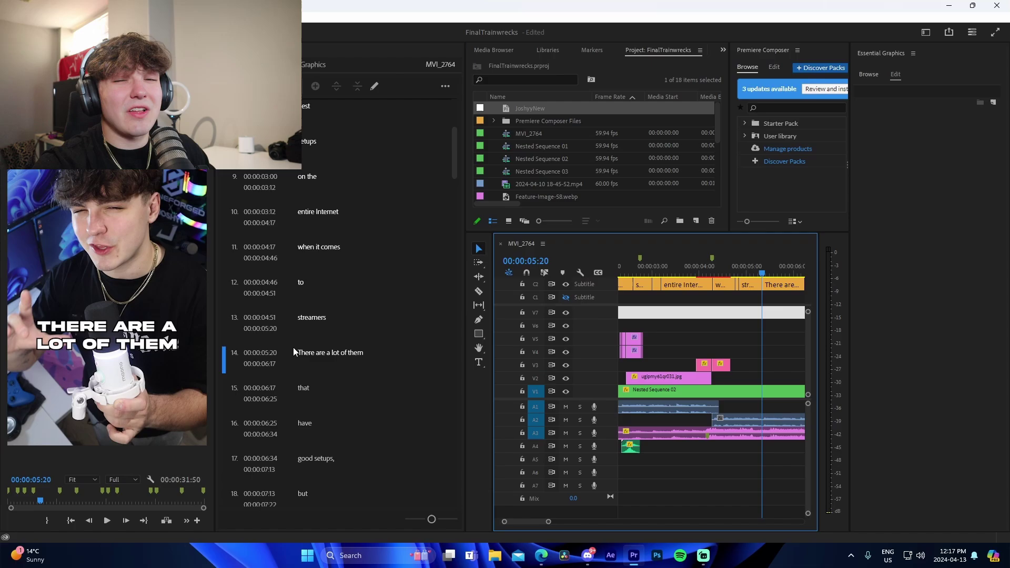
{"action": "left_click_drag", "start_coordinate": [706, 313], "coordinate": [708, 327]}
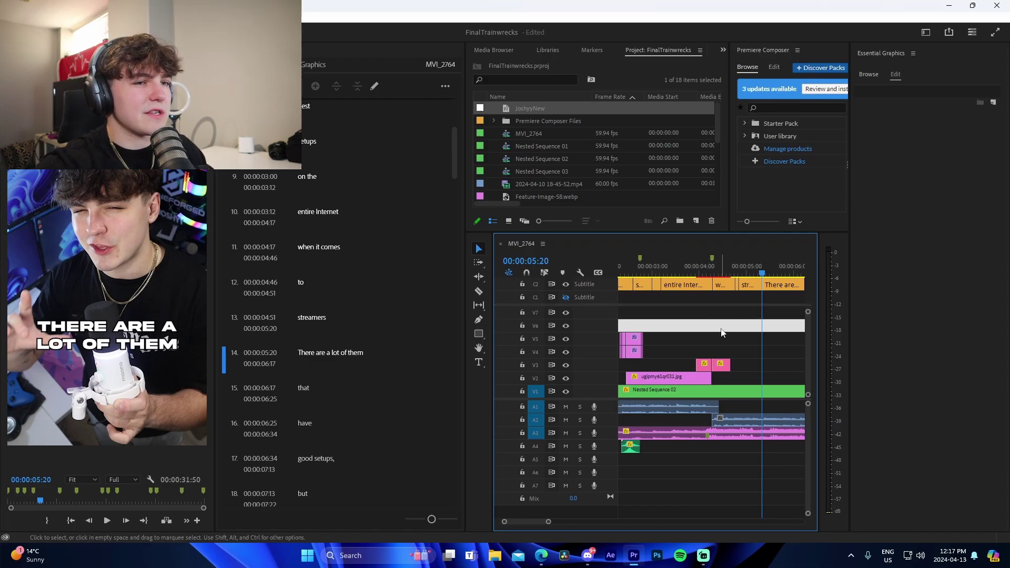
{"action": "key", "text": "Delete"}
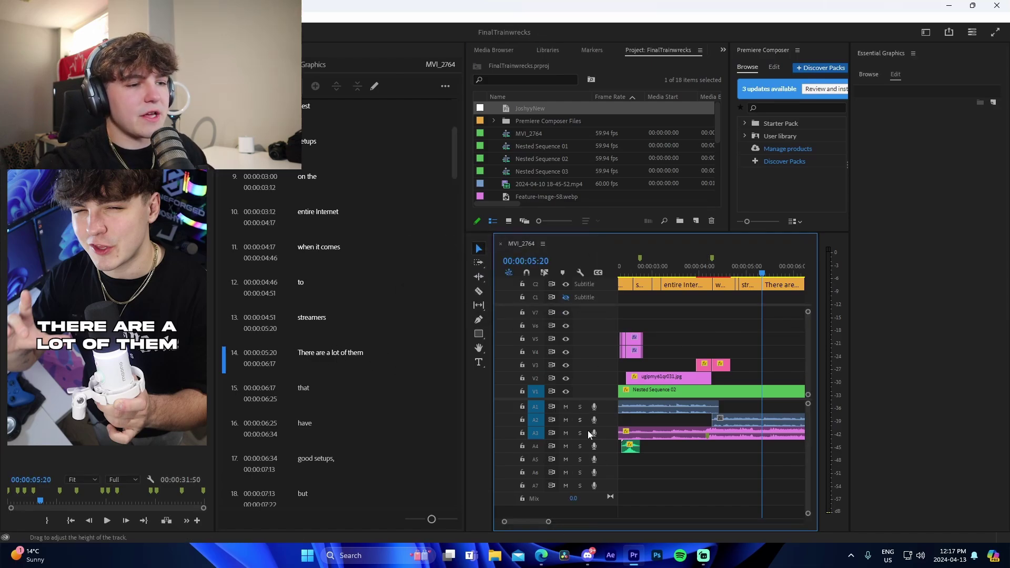
{"action": "scroll", "coordinate": [551, 525], "scroll_direction": "down", "scroll_amount": 2}
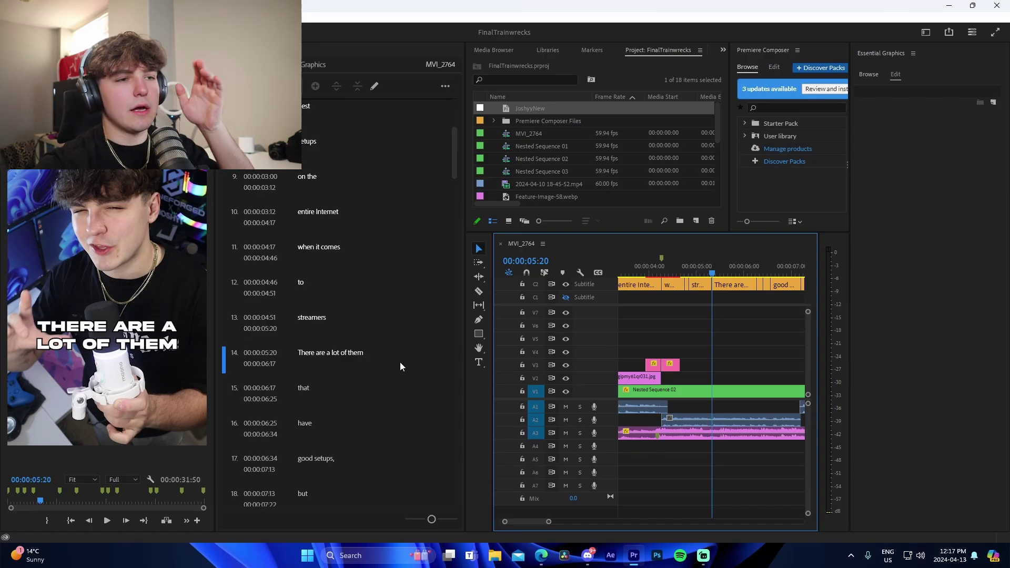
- Split 'There are a lot of them' at 05:45 into 'There are a' and 'lot of them'
{"action": "key", "text": "space"}
{"action": "key", "text": "space"}
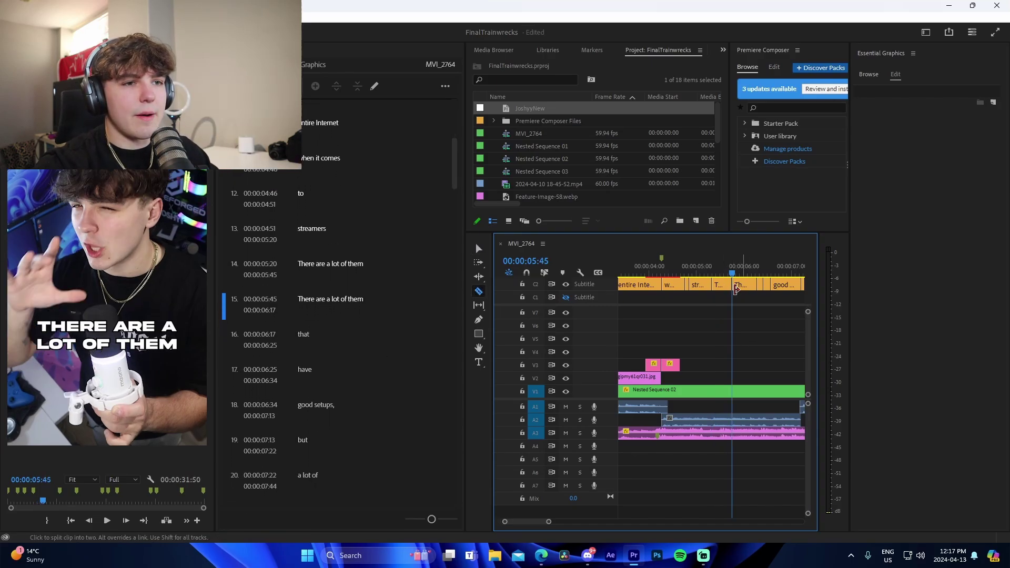
{"action": "key", "text": "ctrl+k"}
{"action": "double_click", "coordinate": [335, 309]}
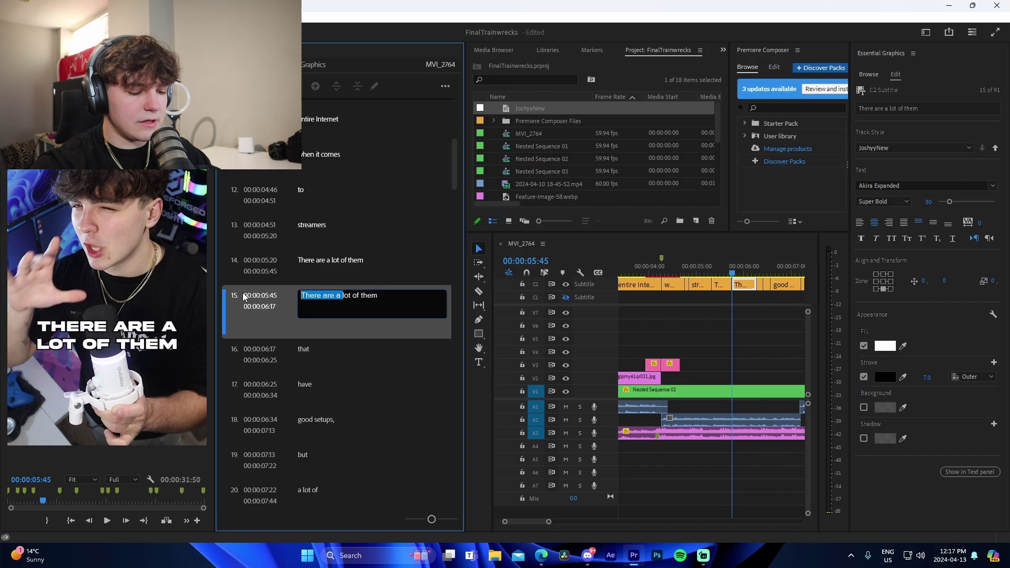
{"action": "key", "text": "BackSpace"}
{"action": "double_click", "coordinate": [380, 260]}
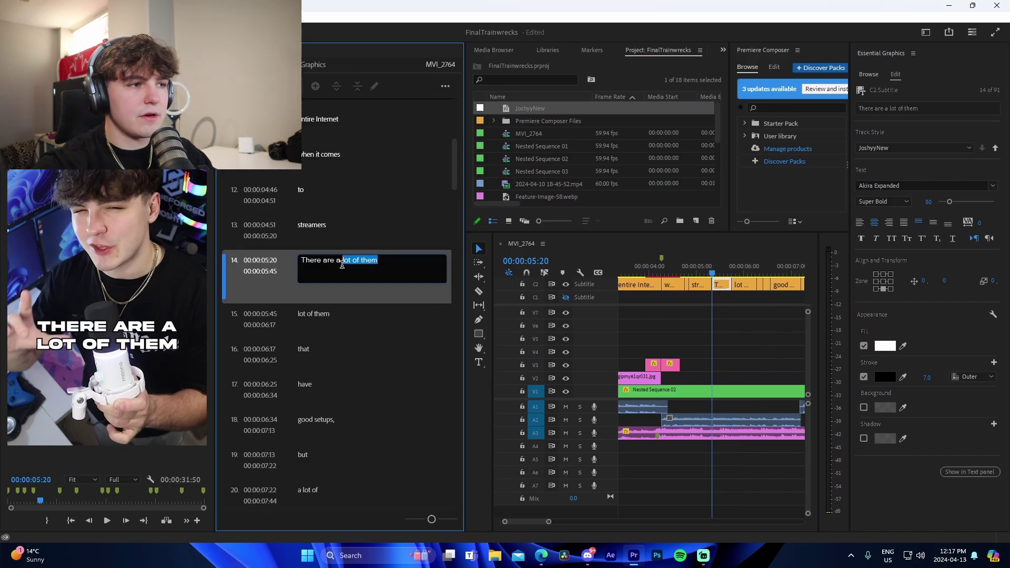
{"action": "key", "text": "BackSpace"}
{"action": "left_click", "coordinate": [760, 331]}
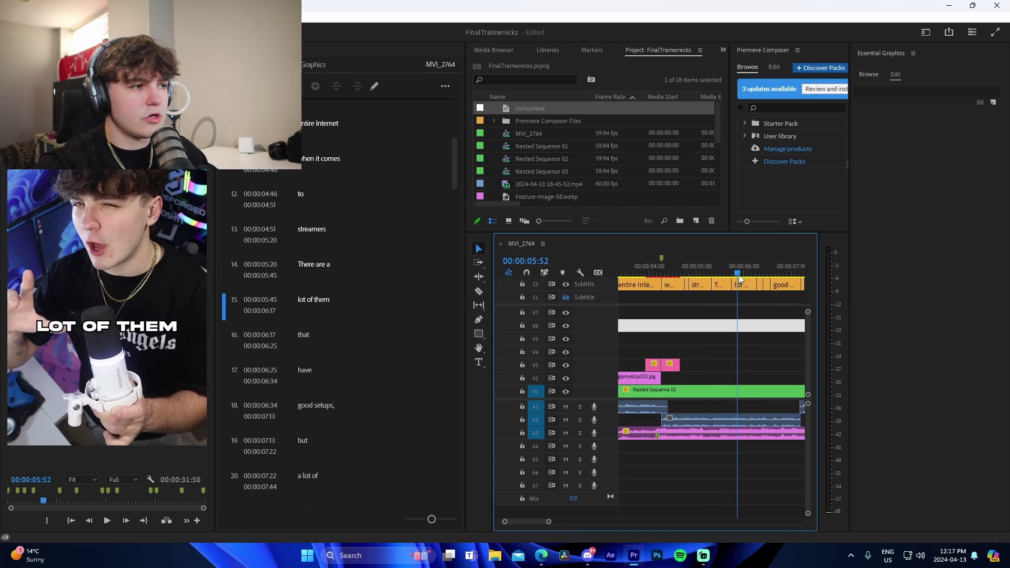
{"action": "left_click", "coordinate": [713, 274]}
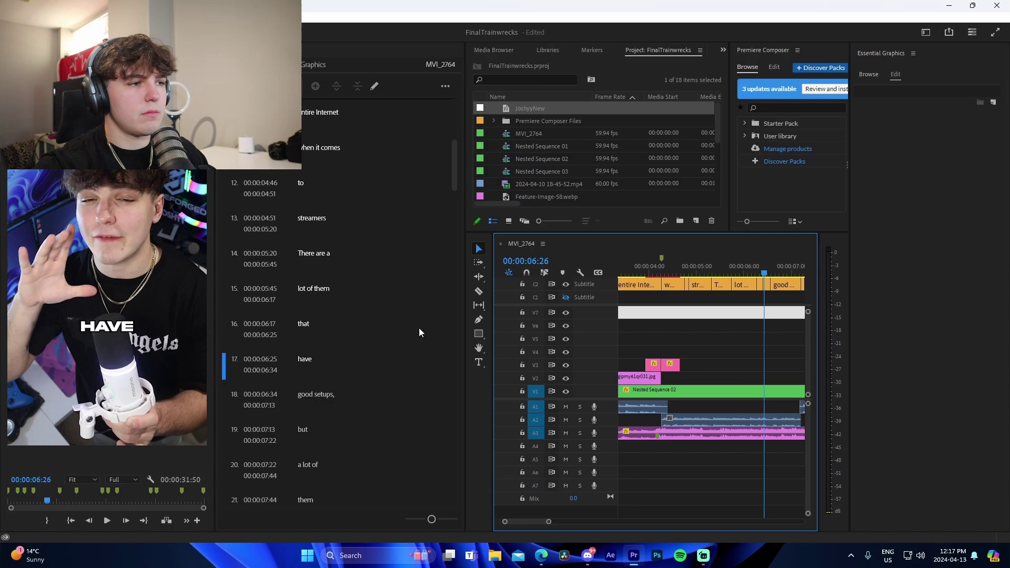
- Remove the trailing comma from the good setups caption
{"action": "double_click", "coordinate": [347, 328]}
{"action": "key", "text": "BackSpace"}
{"action": "left_click", "coordinate": [719, 337]}
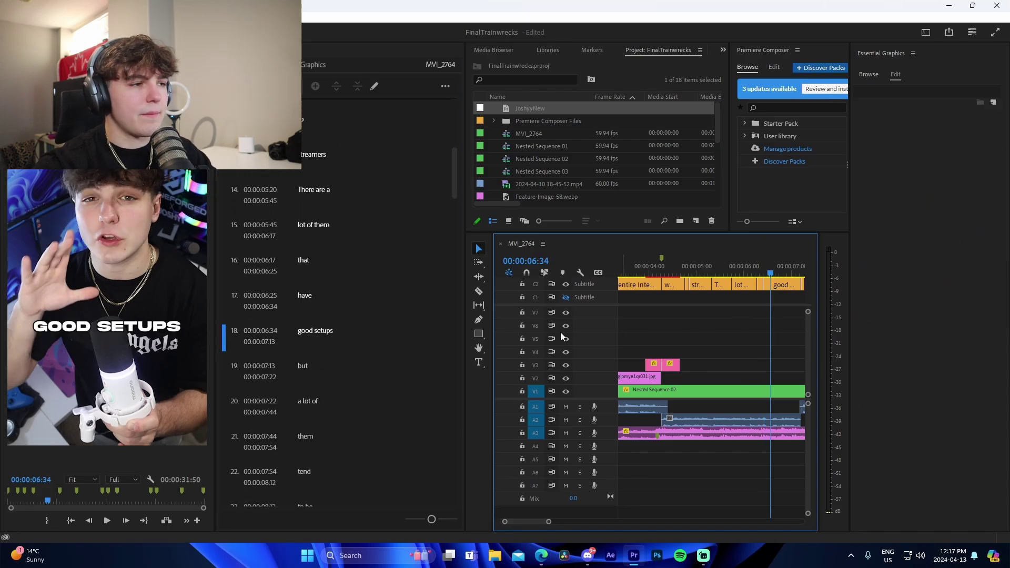
- Remove the trailing period from the later streamers caption
{"action": "left_click_drag", "start_coordinate": [455, 206], "coordinate": [457, 243]}
{"action": "key", "text": "space"}
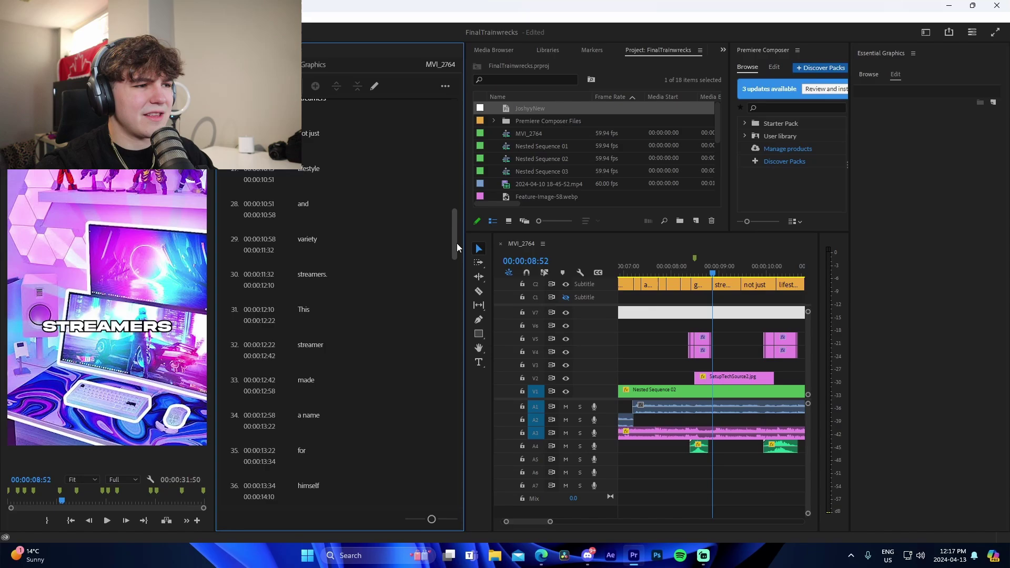
{"action": "double_click", "coordinate": [351, 267]}
{"action": "key", "text": "BackSpace"}
{"action": "left_click", "coordinate": [755, 316]}
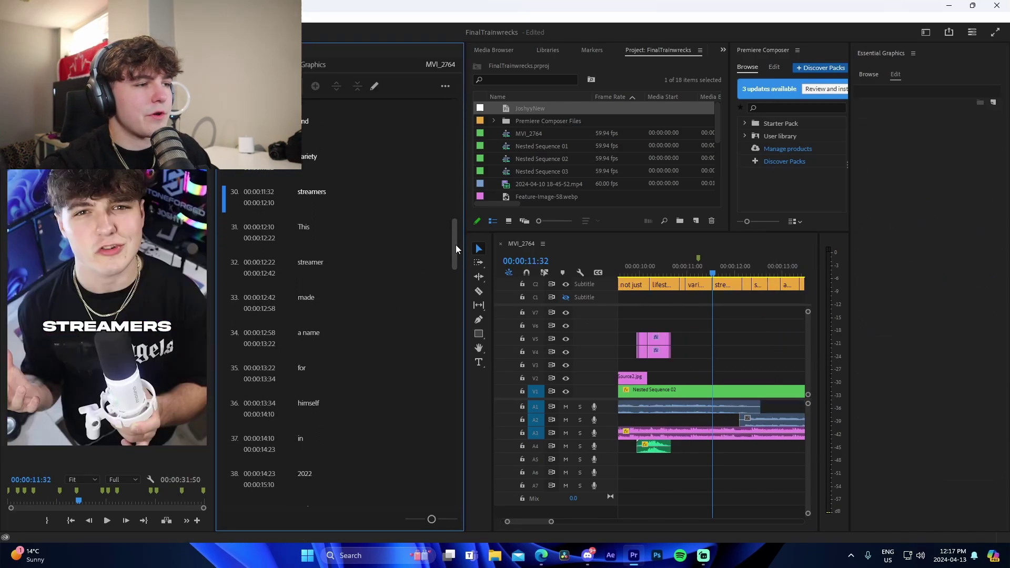
{"action": "left_click_drag", "start_coordinate": [452, 235], "coordinate": [333, 275]}
- Remove the trailing comma from the stream caption
{"action": "left_click", "coordinate": [329, 380]}
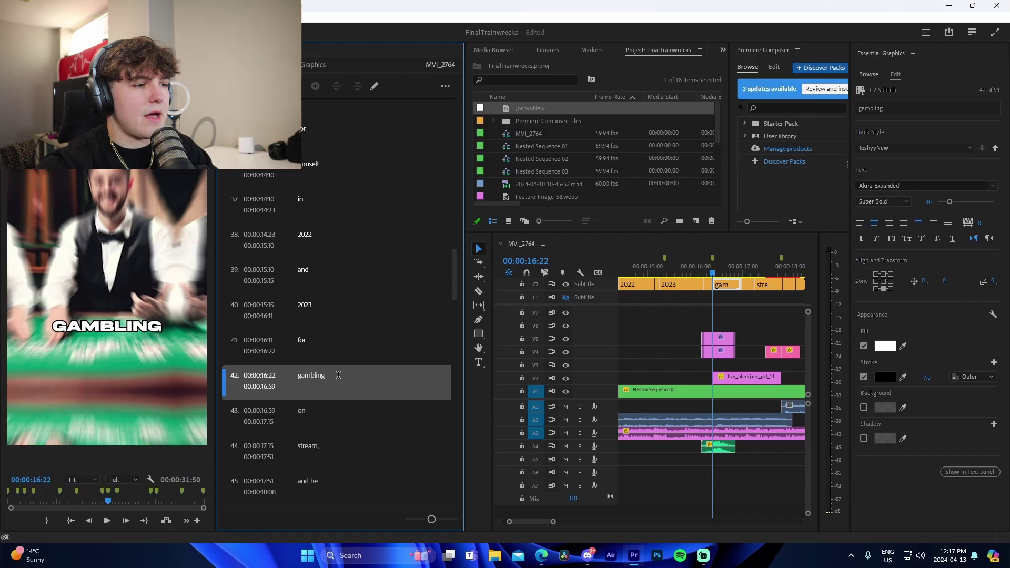
{"action": "left_click", "coordinate": [343, 463]}
{"action": "key", "text": "BackSpace"}
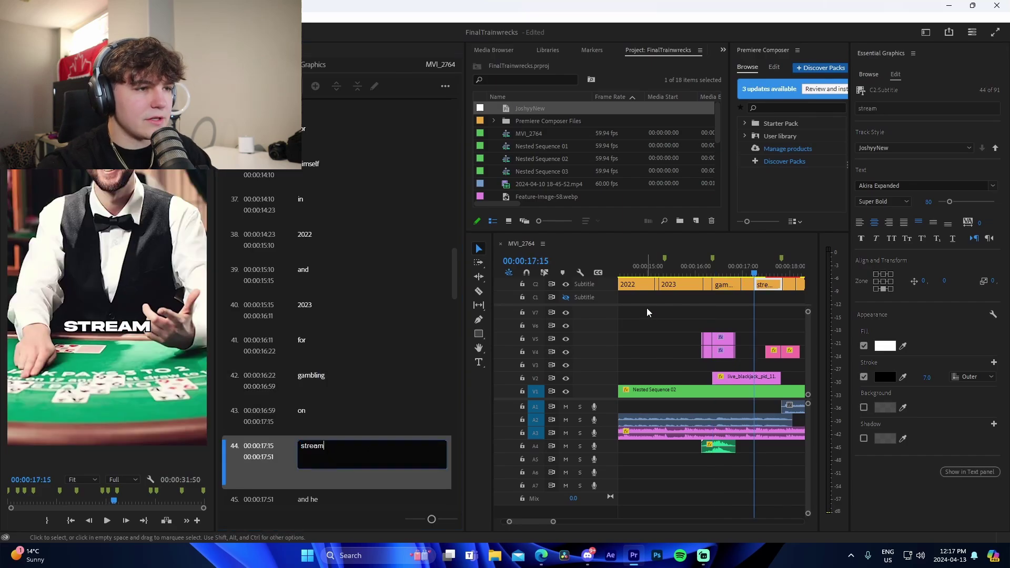
{"action": "left_click", "coordinate": [646, 308]}
{"action": "mouse_move", "coordinate": [453, 280]}
{"action": "left_mouse_down"}
{"action": "mouse_move", "coordinate": [461, 411]}
{"action": "mouse_move", "coordinate": [431, 501]}
{"action": "left_mouse_up"}
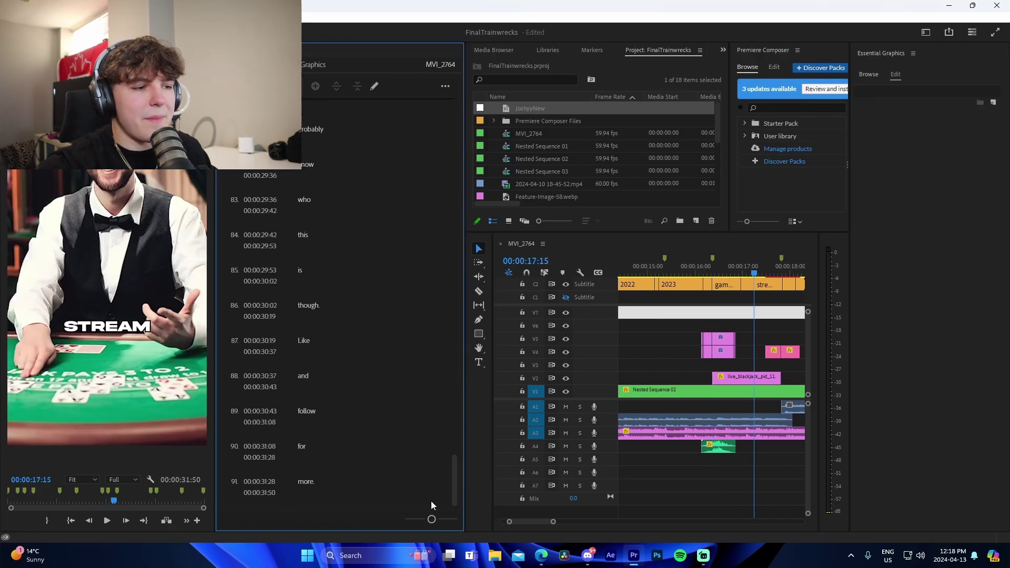
{"action": "left_click_drag", "start_coordinate": [553, 523], "coordinate": [622, 521]}
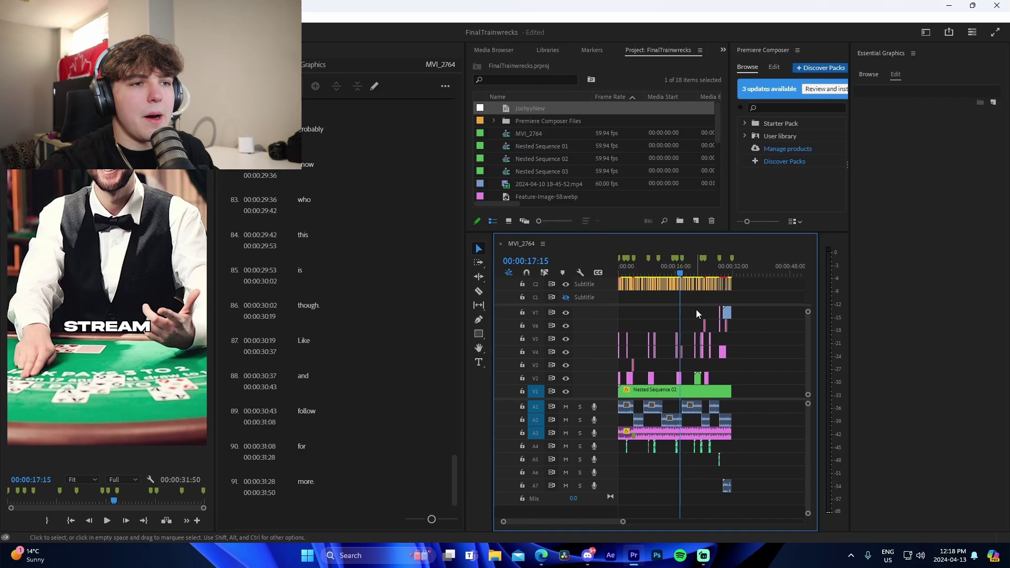
- Check the caption ending at the sequence end and save the project
{"action": "left_click", "coordinate": [733, 267]}
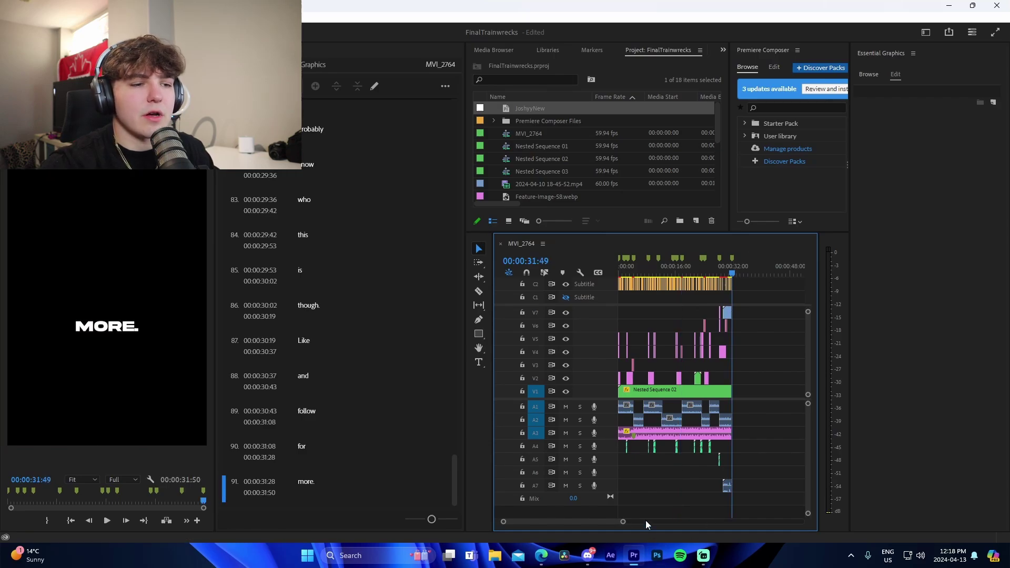
{"action": "key", "text": "="}
{"action": "key", "text": "="}
{"action": "key", "text": "="}
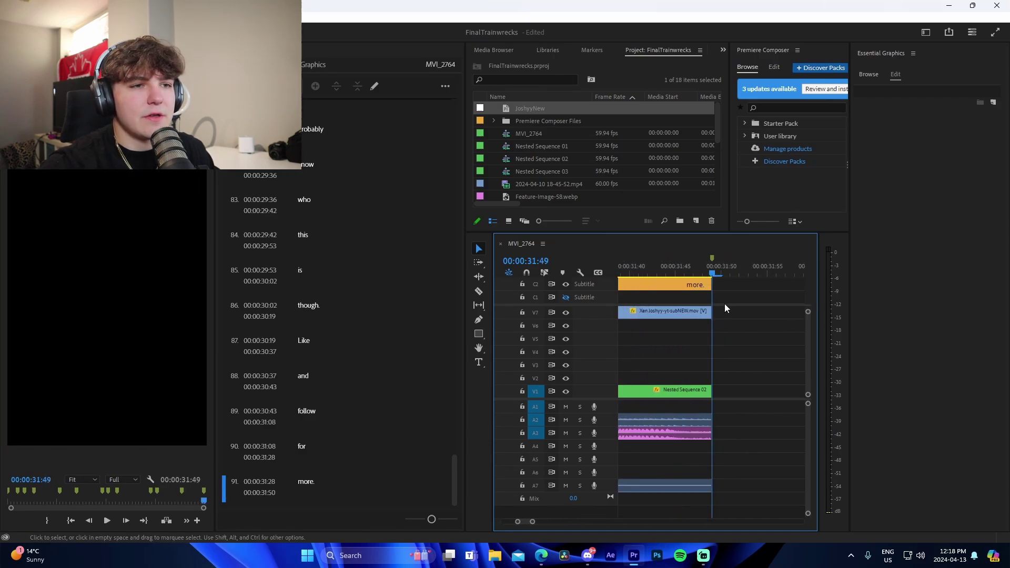
{"action": "key", "text": "ctrl+s"}
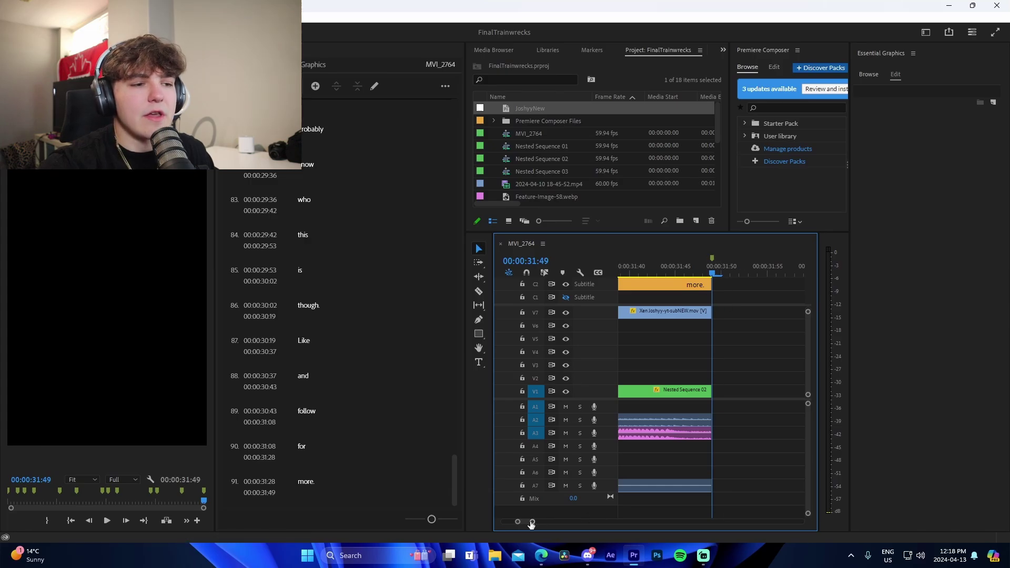
{"action": "left_click_drag", "start_coordinate": [531, 524], "coordinate": [647, 522]}
{"action": "key", "text": "Home"}
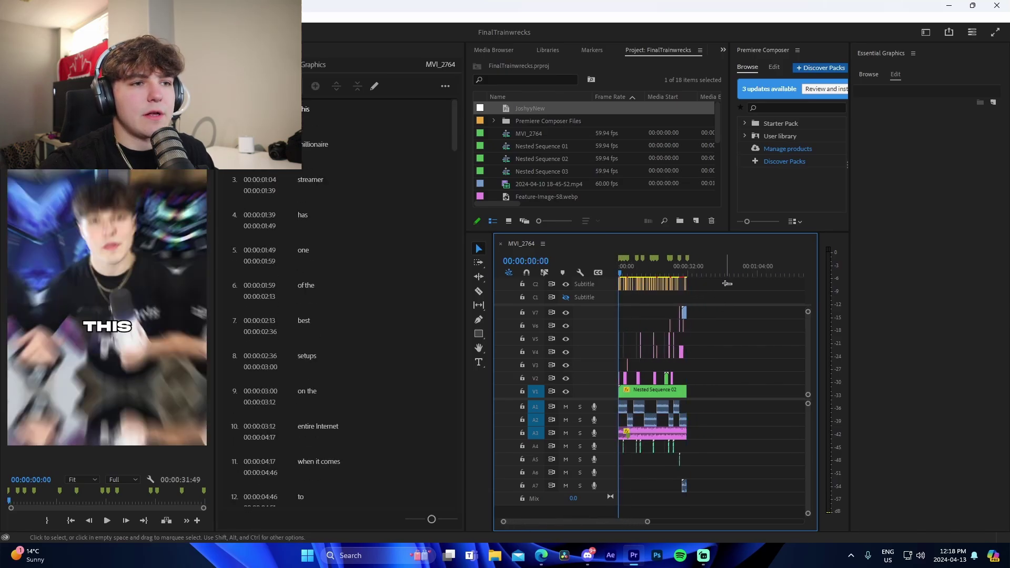
- Upgrade all captions to graphic clips and expand the timeline to reveal track V8
{"action": "key", "text": "ctrl+a"}
{"action": "right_click", "coordinate": [118, 103]}
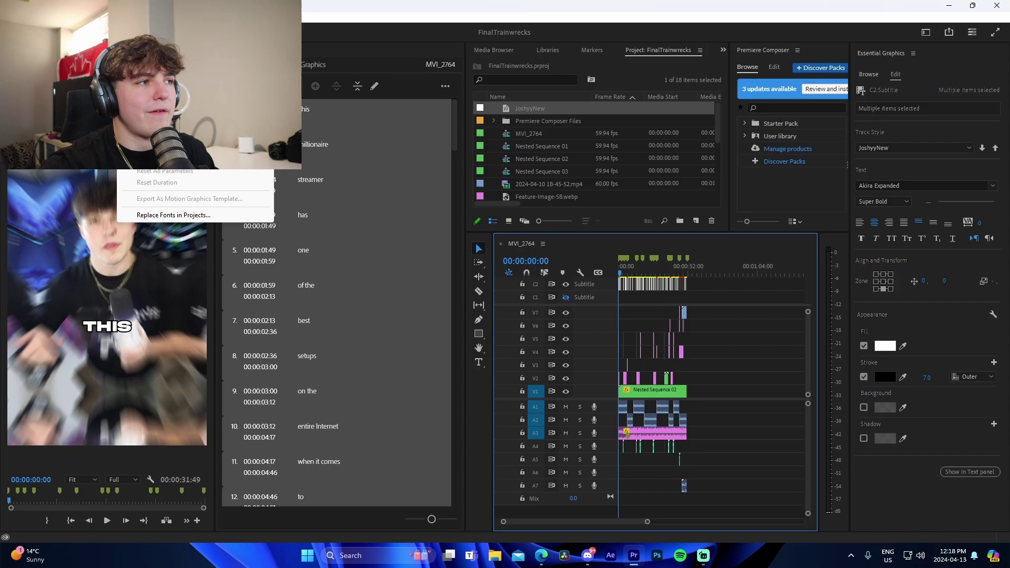
{"action": "left_click", "coordinate": [150, 158]}
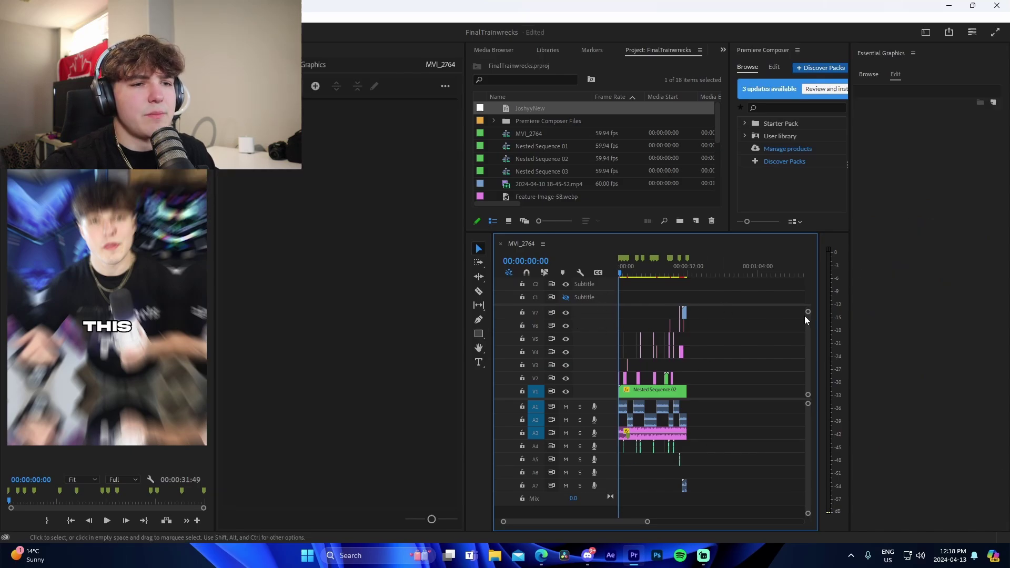
{"action": "left_click_drag", "start_coordinate": [806, 320], "coordinate": [807, 279]}
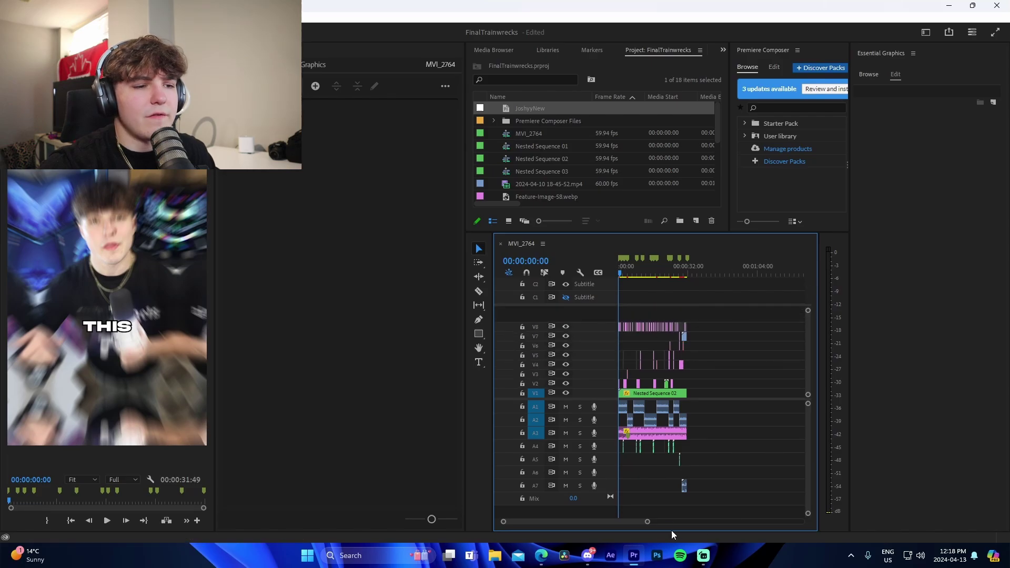
{"action": "left_click_drag", "start_coordinate": [645, 522], "coordinate": [597, 522]}
{"action": "left_click", "coordinate": [638, 271]}
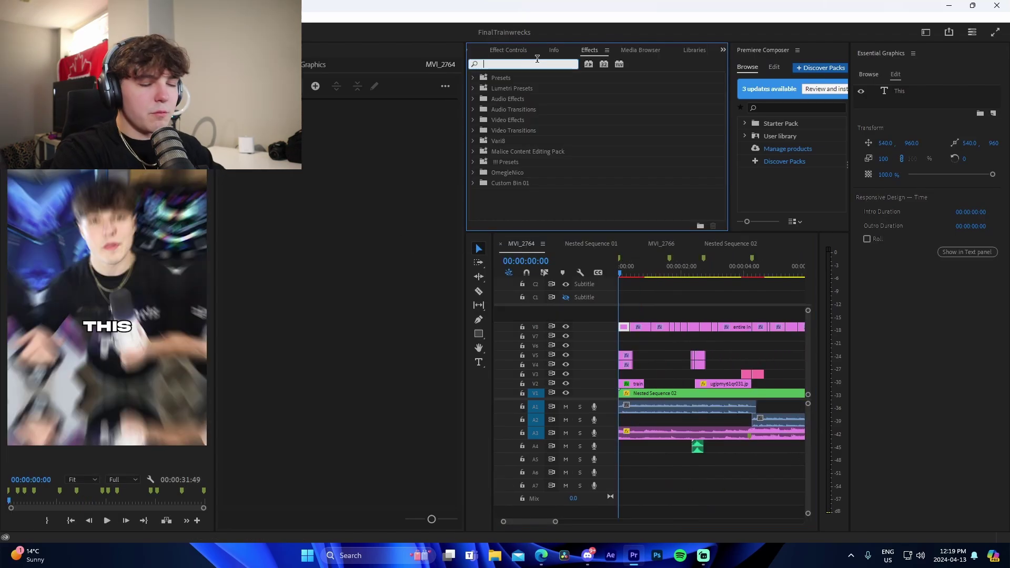
{"action": "type", "text": "joshyy"}
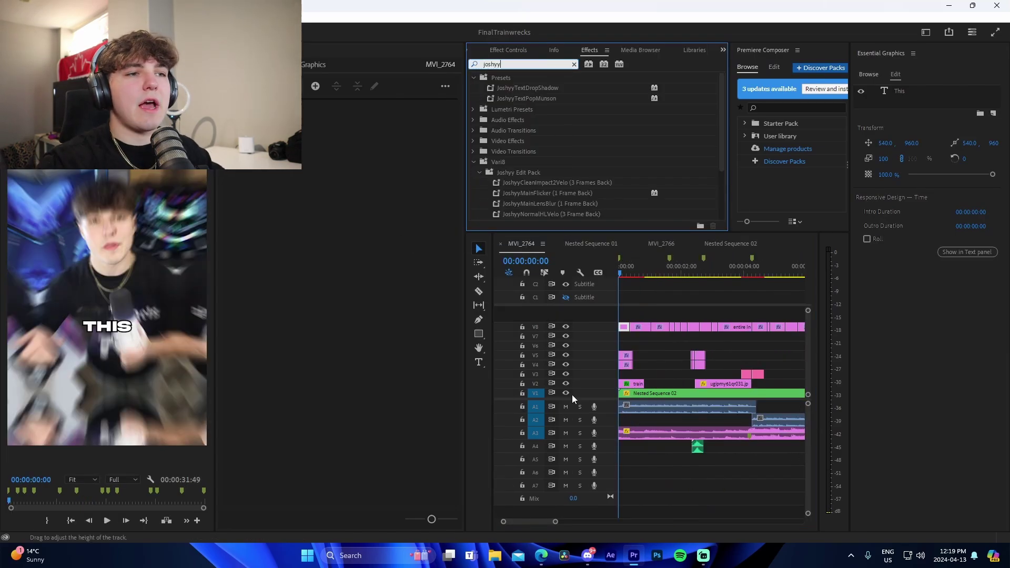
- Apply the JoshyyTextPopMunson preset to the THIS graphic, adjust its anchor point, and preview
{"action": "left_click_drag", "start_coordinate": [515, 101], "coordinate": [630, 329]}
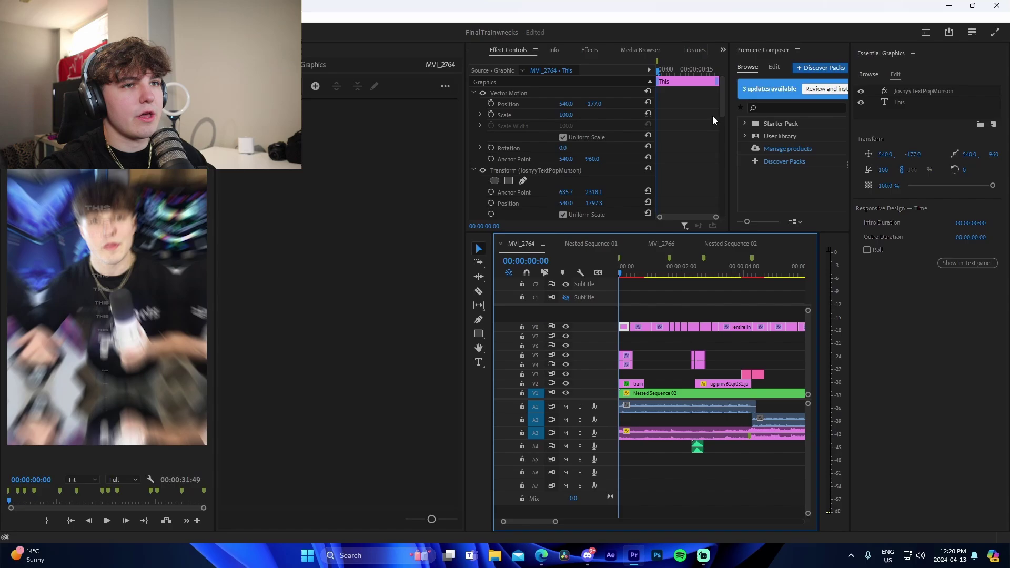
{"action": "scroll", "coordinate": [712, 116], "scroll_direction": "down", "scroll_amount": 3}
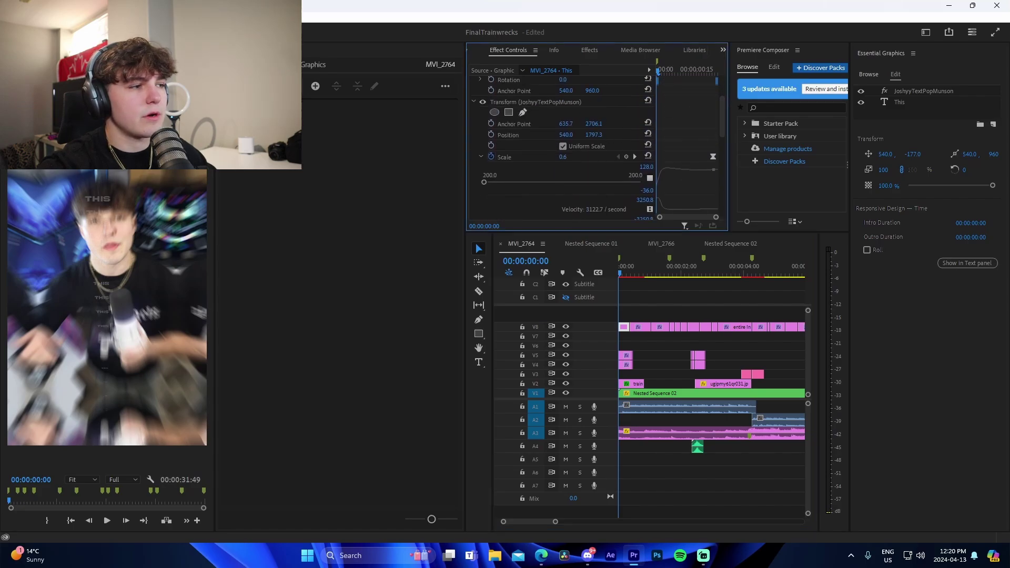
{"action": "left_click_drag", "start_coordinate": [593, 124], "coordinate": [552, 125]}
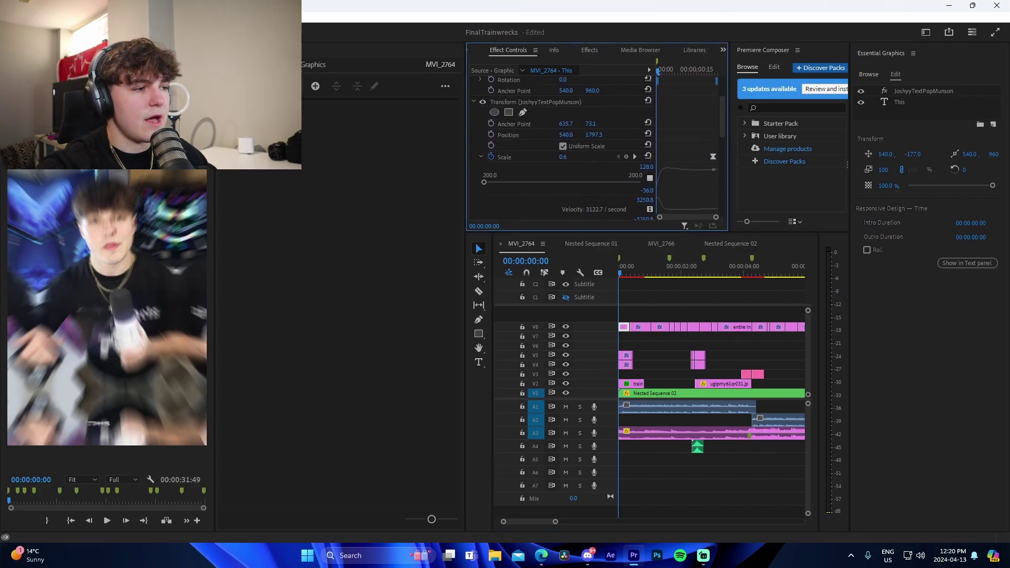
{"action": "left_click", "coordinate": [626, 276]}
{"action": "key", "text": "space"}
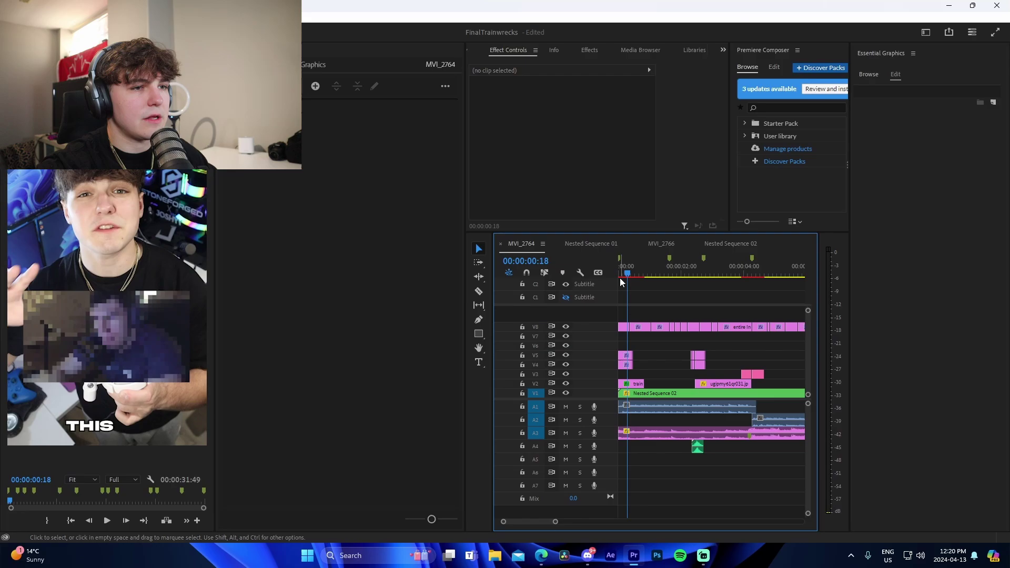
{"action": "key", "text": "space"}
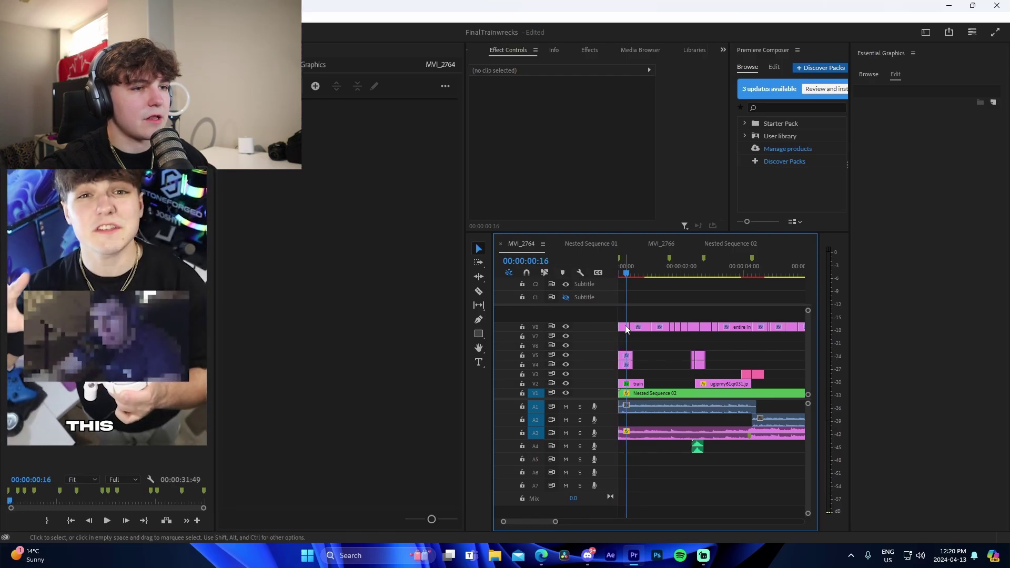
- Shift the THIS caption right to Vector Motion Position X 625
{"action": "left_click", "coordinate": [626, 329]}
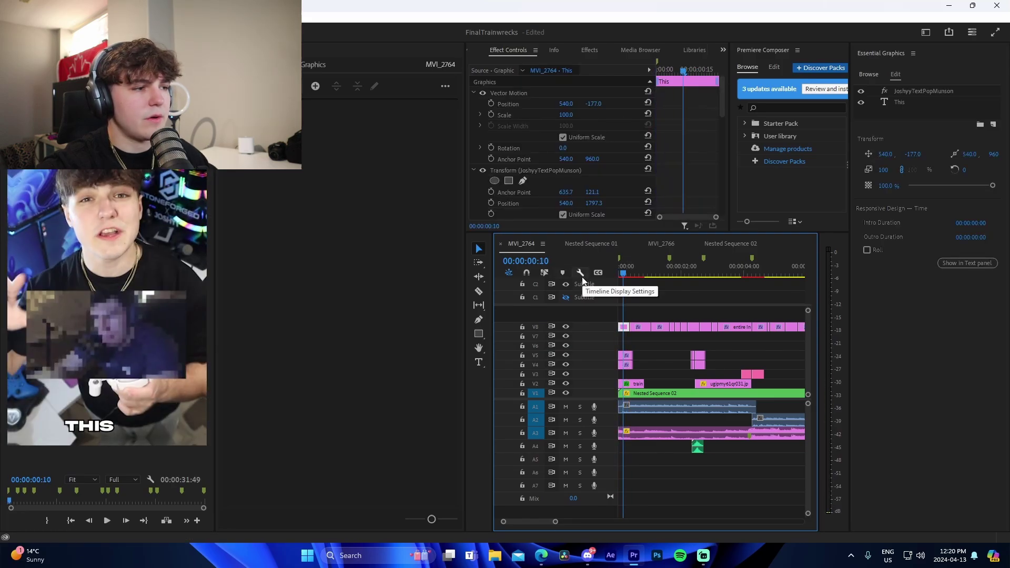
{"action": "left_click_drag", "start_coordinate": [566, 103], "coordinate": [644, 103]}
{"action": "key", "text": "Home"}
{"action": "left_click_drag", "start_coordinate": [721, 121], "coordinate": [718, 130]}
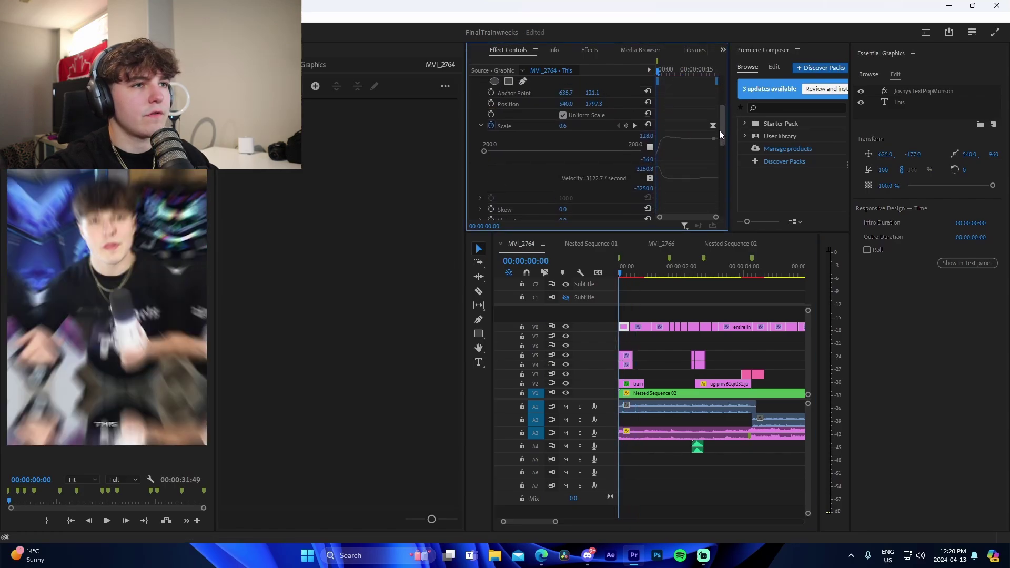
- Clear the Transform effect from the THIS caption and play the sequence back
{"action": "right_click", "coordinate": [529, 107]}
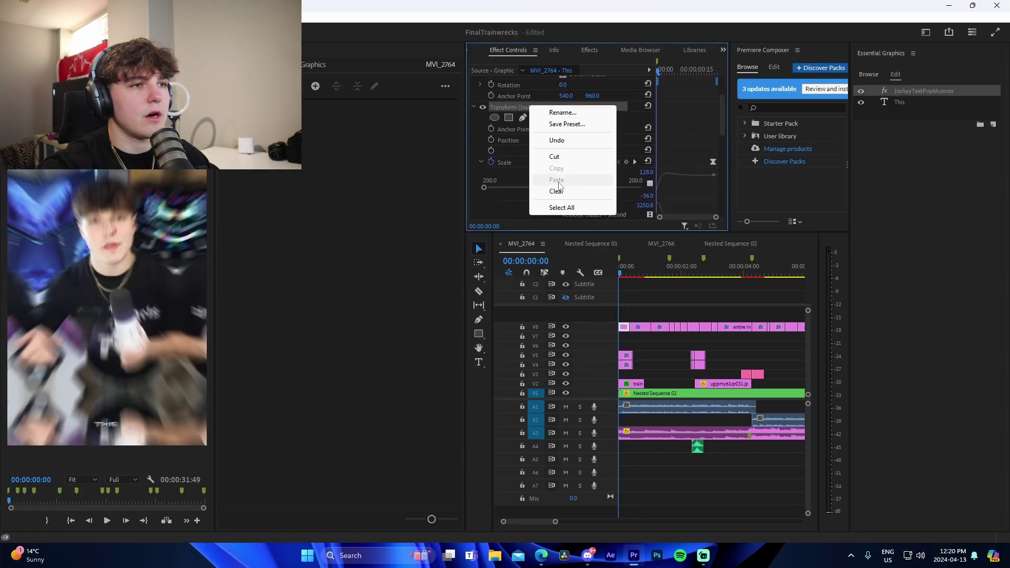
{"action": "left_click", "coordinate": [554, 157]}
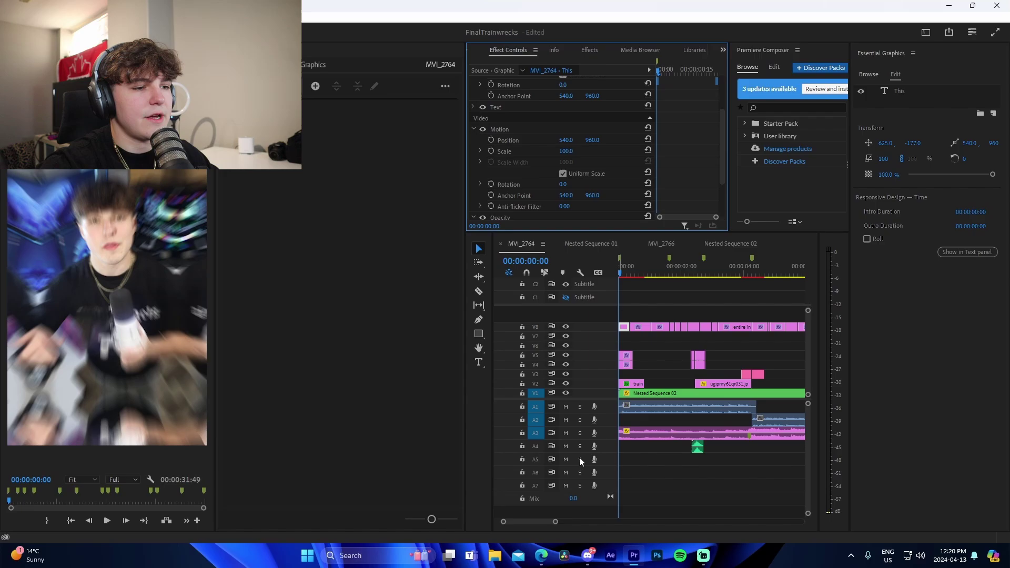
{"action": "left_click_drag", "start_coordinate": [555, 523], "coordinate": [647, 521]}
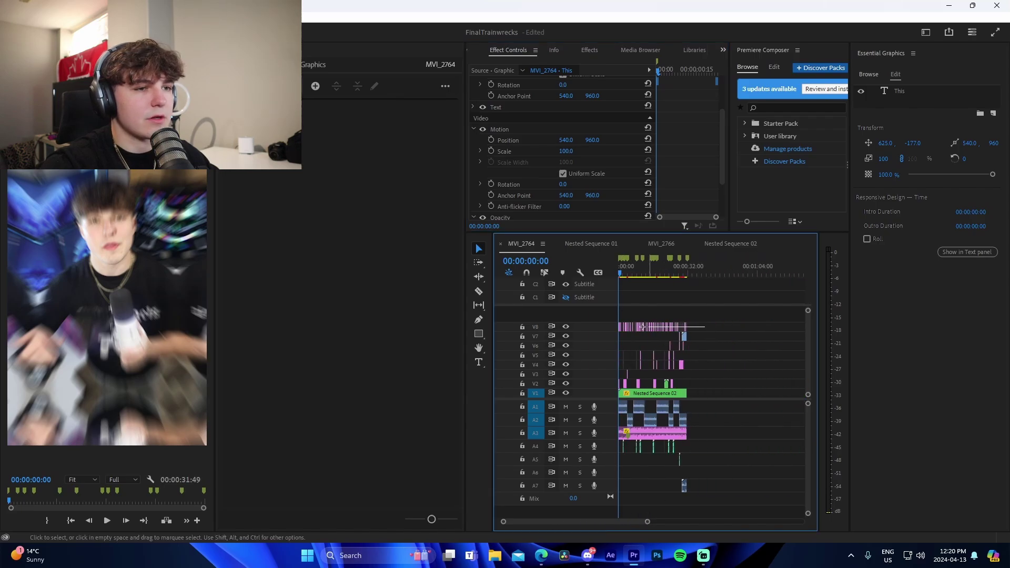
{"action": "left_click", "coordinate": [574, 328]}
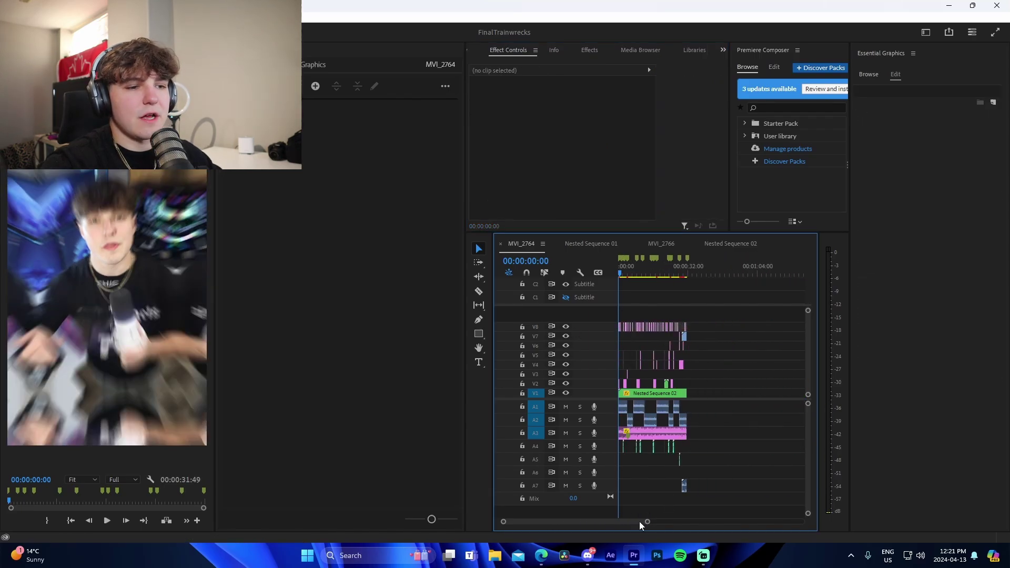
{"action": "left_click_drag", "start_coordinate": [646, 523], "coordinate": [626, 520]}
{"action": "key", "text": "space"}
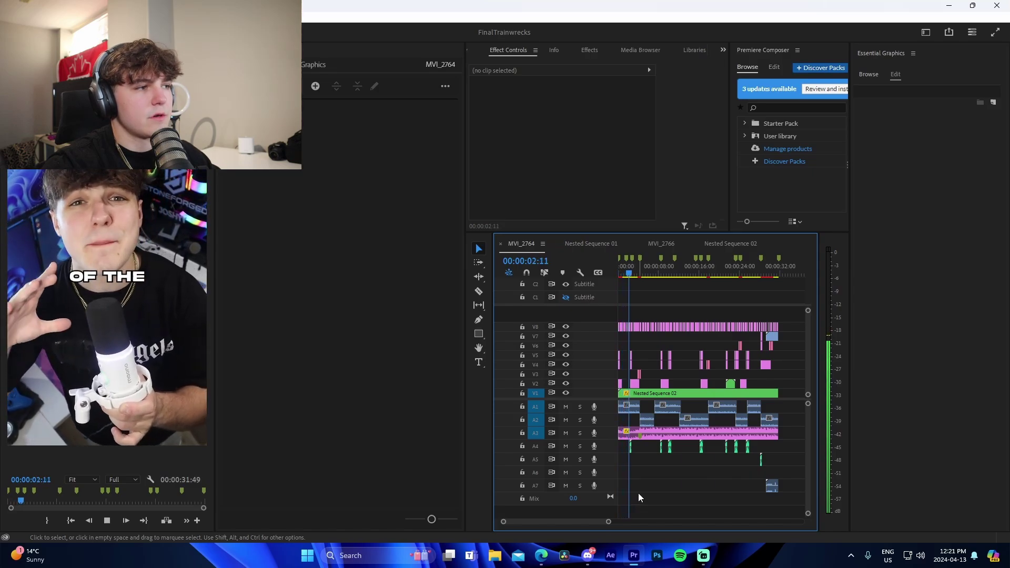
{"action": "key", "text": "minus"}
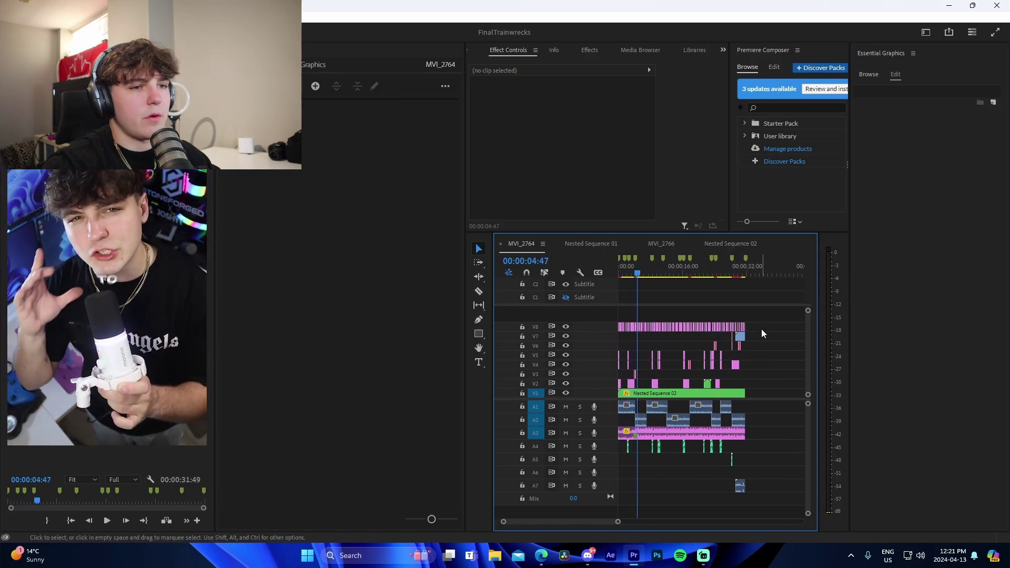
- Nest all the V8 caption clips into Nested Sequence 04
{"action": "left_click_drag", "start_coordinate": [595, 329], "coordinate": [537, 328]}
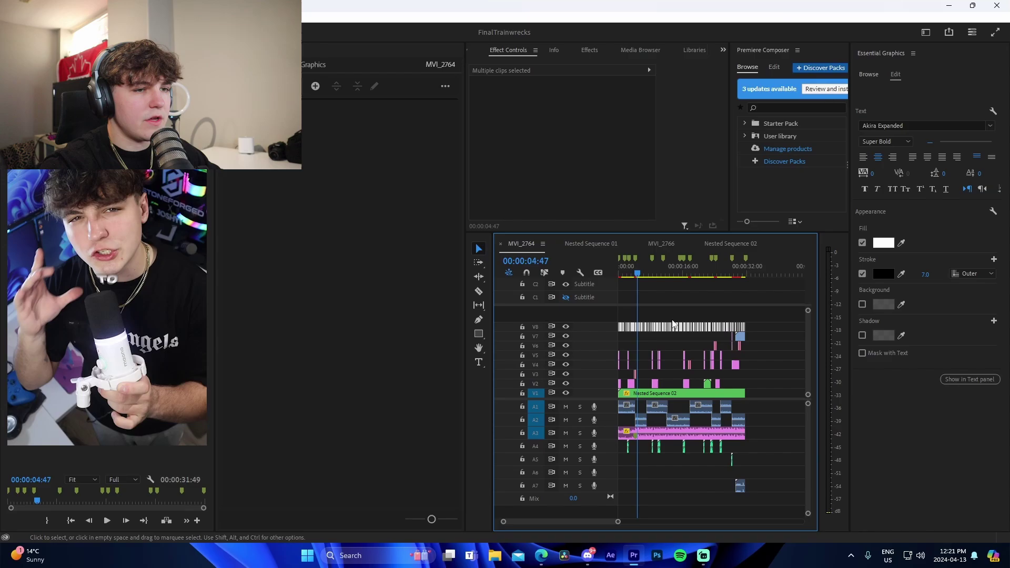
{"action": "right_click", "coordinate": [656, 328]}
{"action": "left_click", "coordinate": [685, 290]}
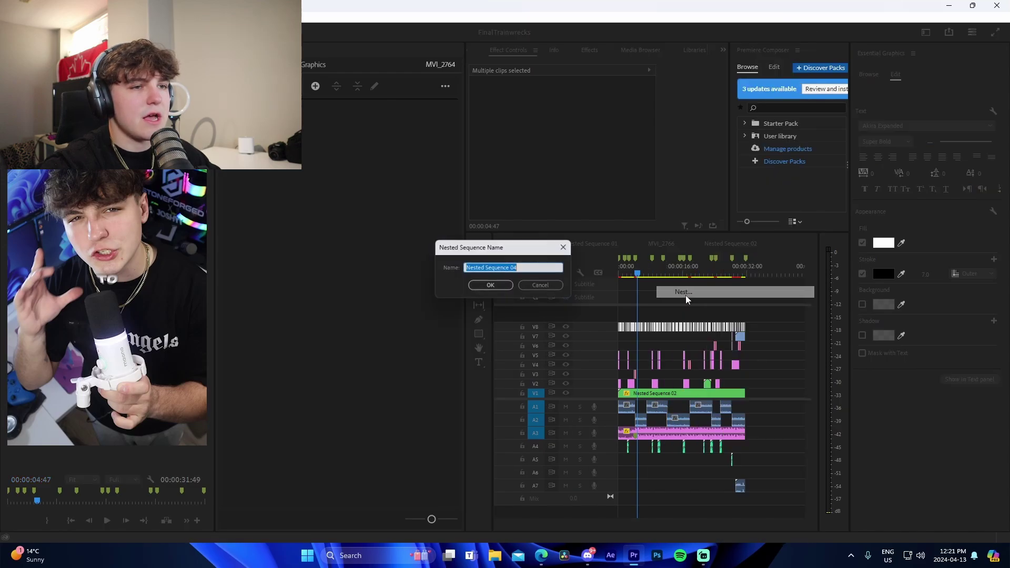
{"action": "key", "text": "Return"}
- Lower the nested captions to Position Y about 1328 and scrub to check them
{"action": "left_click_drag", "start_coordinate": [600, 102], "coordinate": [647, 103]}
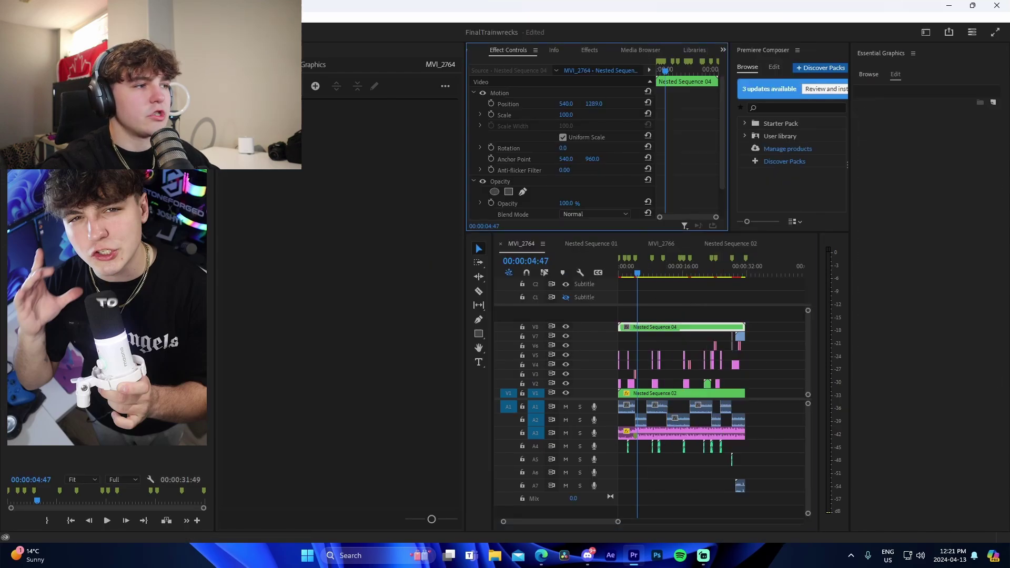
{"action": "left_click_drag", "start_coordinate": [623, 274], "coordinate": [620, 272]}
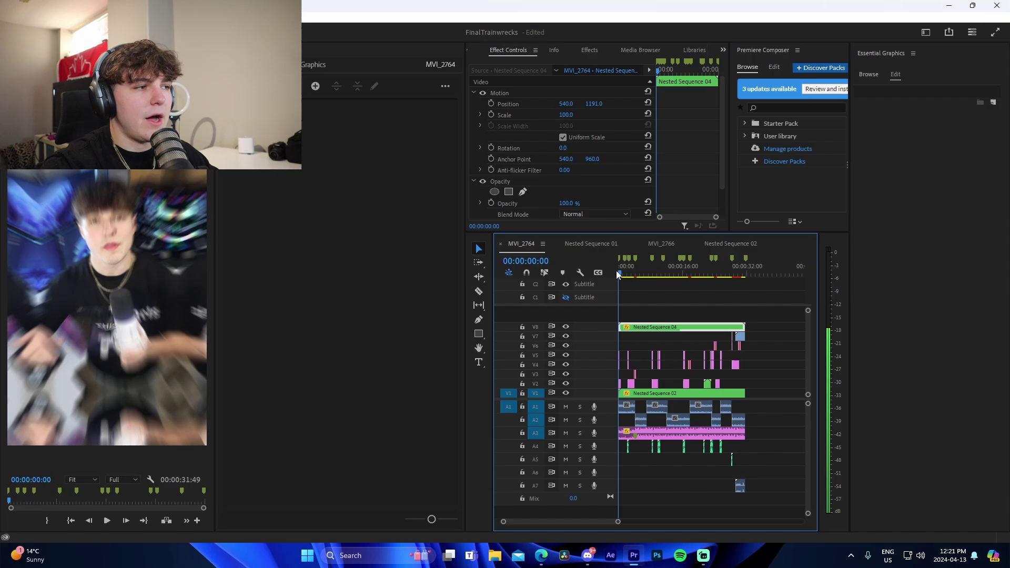
{"action": "left_click_drag", "start_coordinate": [593, 103], "coordinate": [631, 104]}
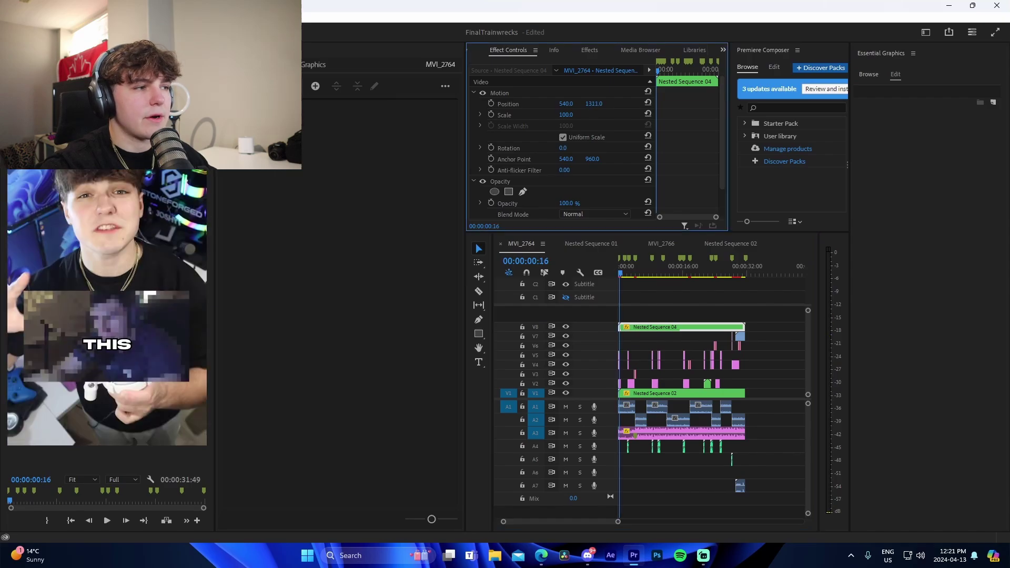
{"action": "left_click_drag", "start_coordinate": [624, 268], "coordinate": [680, 280]}
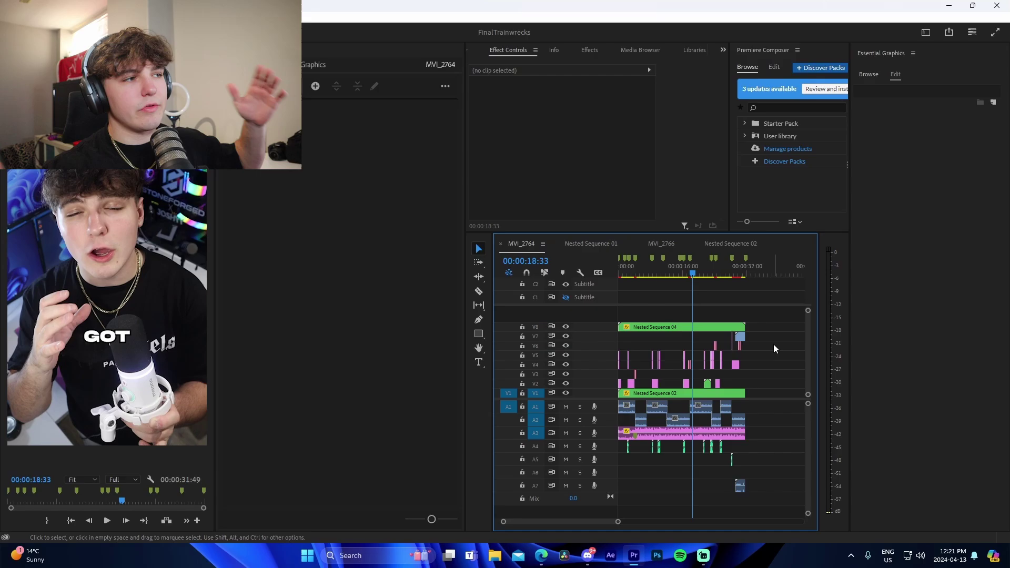
- Find VR Glow with a 'vr g' Effects search and drop it onto Nested Sequence 04
{"action": "left_click", "coordinate": [678, 325]}
{"action": "left_click", "coordinate": [722, 50]}
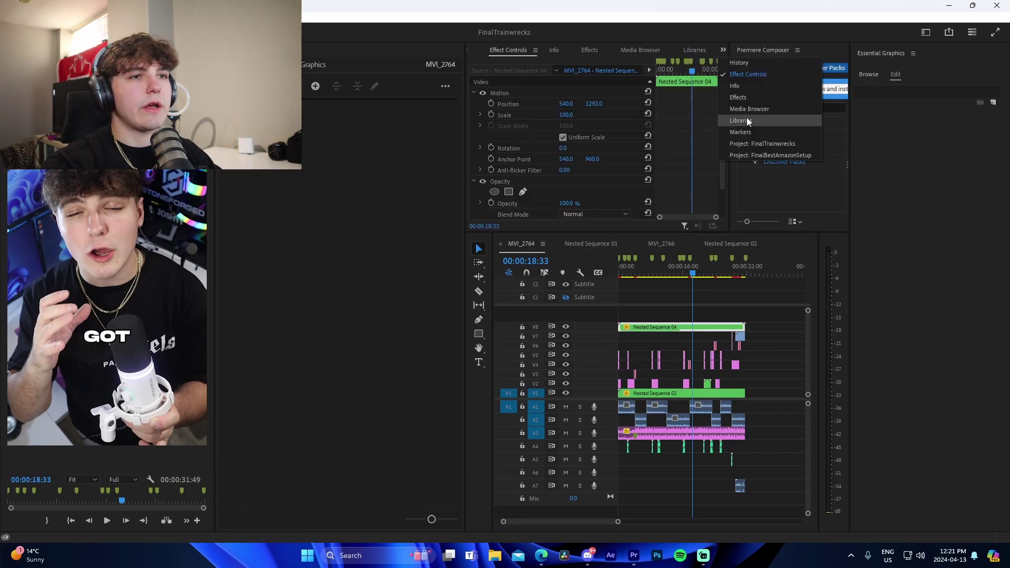
{"action": "left_click", "coordinate": [738, 97]}
{"action": "left_click", "coordinate": [722, 51]}
{"action": "left_click", "coordinate": [506, 64]}
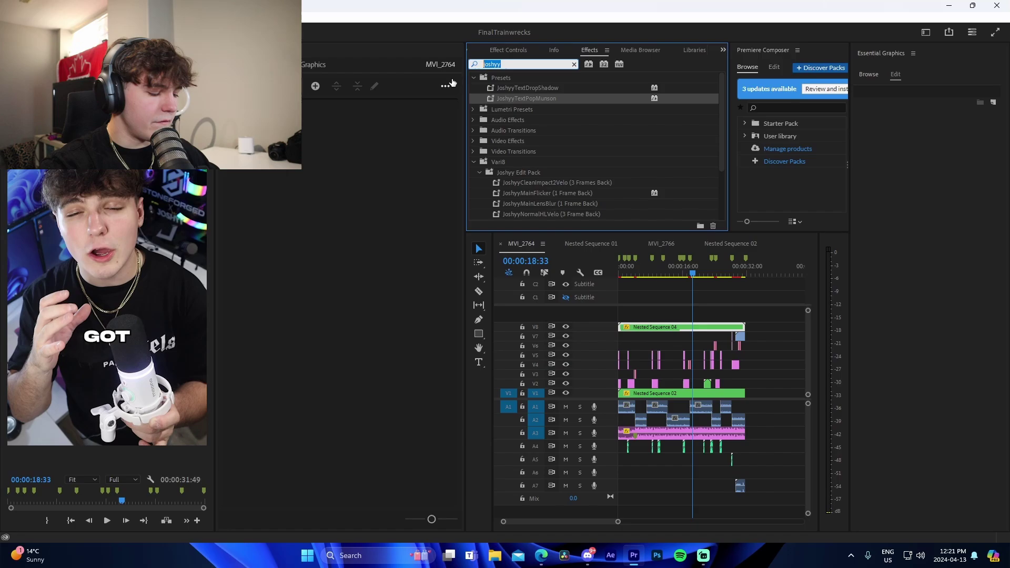
{"action": "type", "text": "vr g"}
{"action": "left_click_drag", "start_coordinate": [520, 163], "coordinate": [671, 336]}
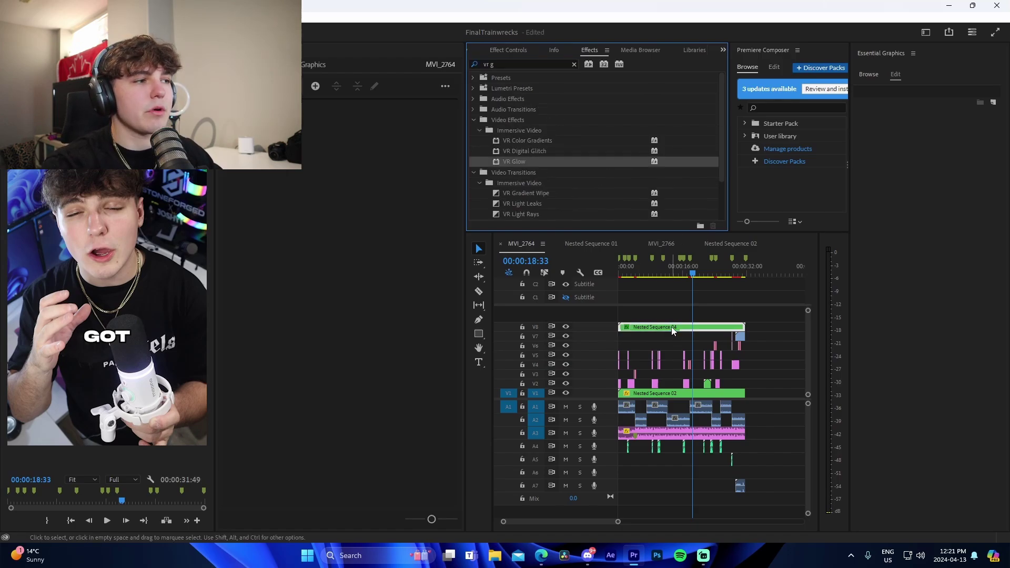
- Preview the glow by playing the sequence from the start, then stop playback
{"action": "key", "text": "Home"}
{"action": "key", "text": "space"}
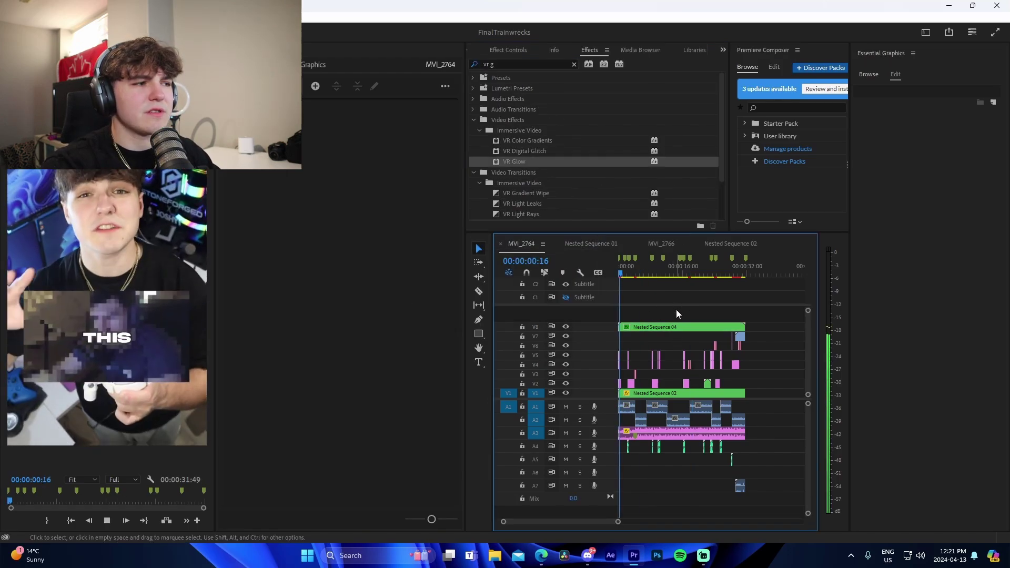
{"action": "key", "text": "space"}
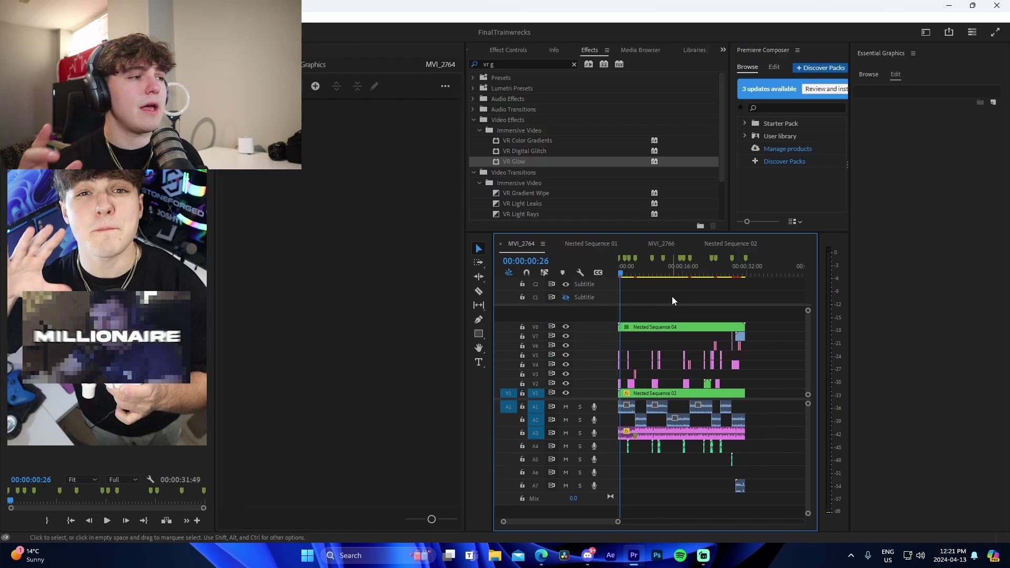